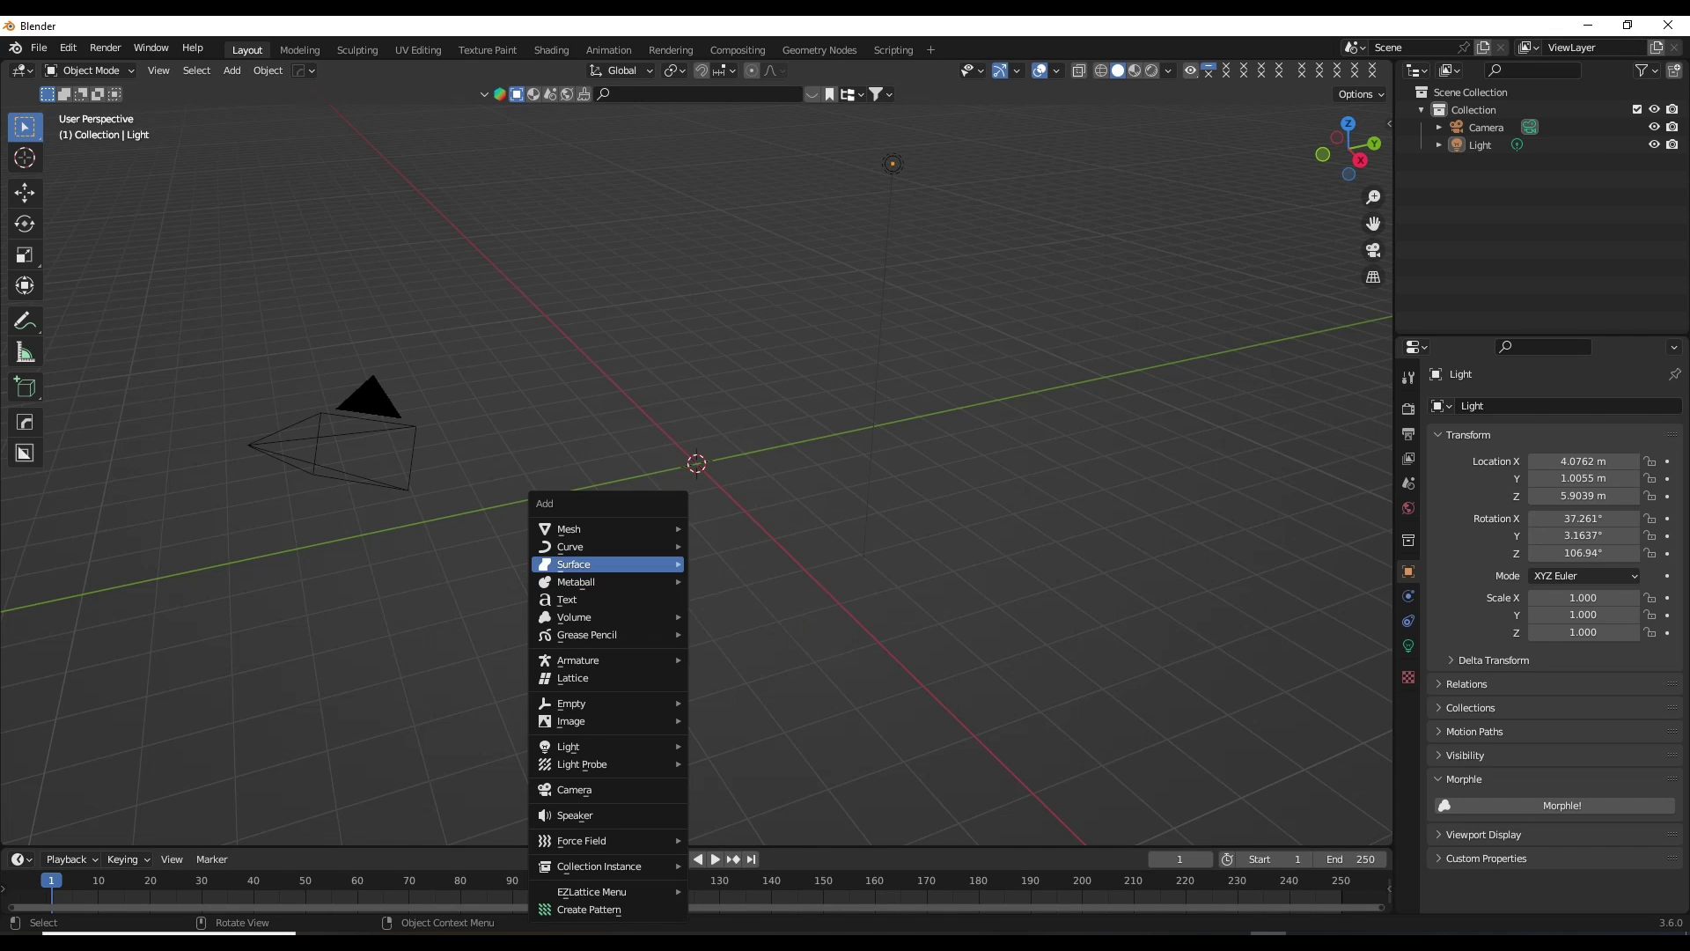
Add a Monkey mesh to the scene and give it a Subdivision Surface modifier.
{"action": "mouse_move", "coordinate": [581, 528]}
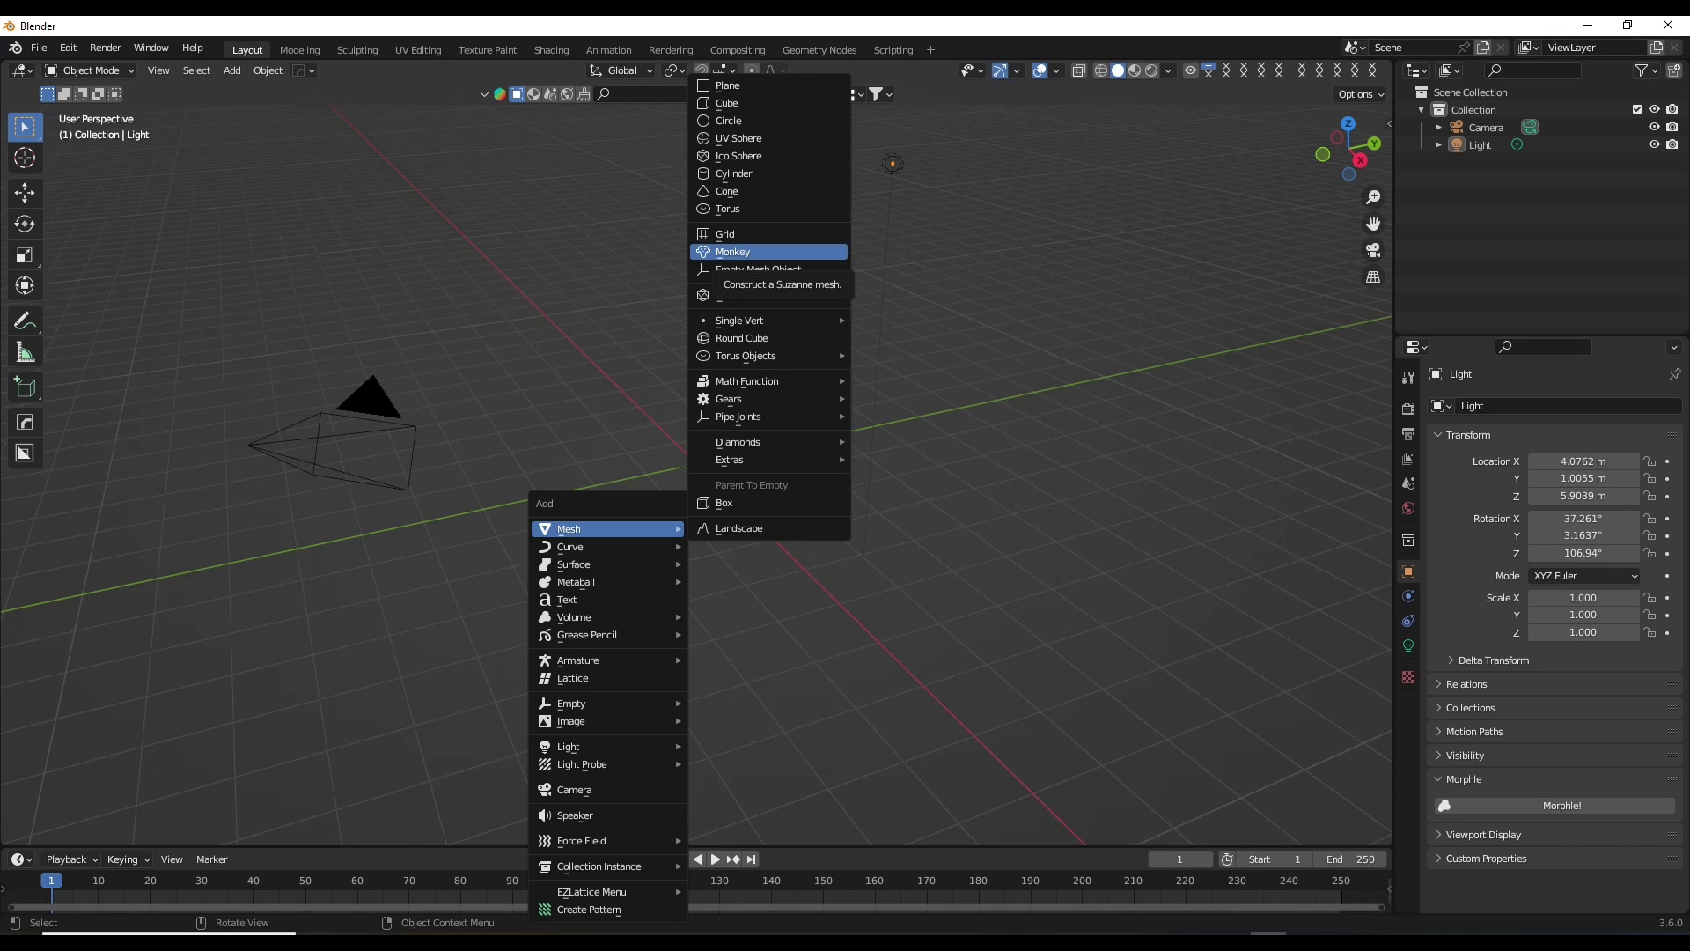
{"action": "left_click", "coordinate": [733, 251]}
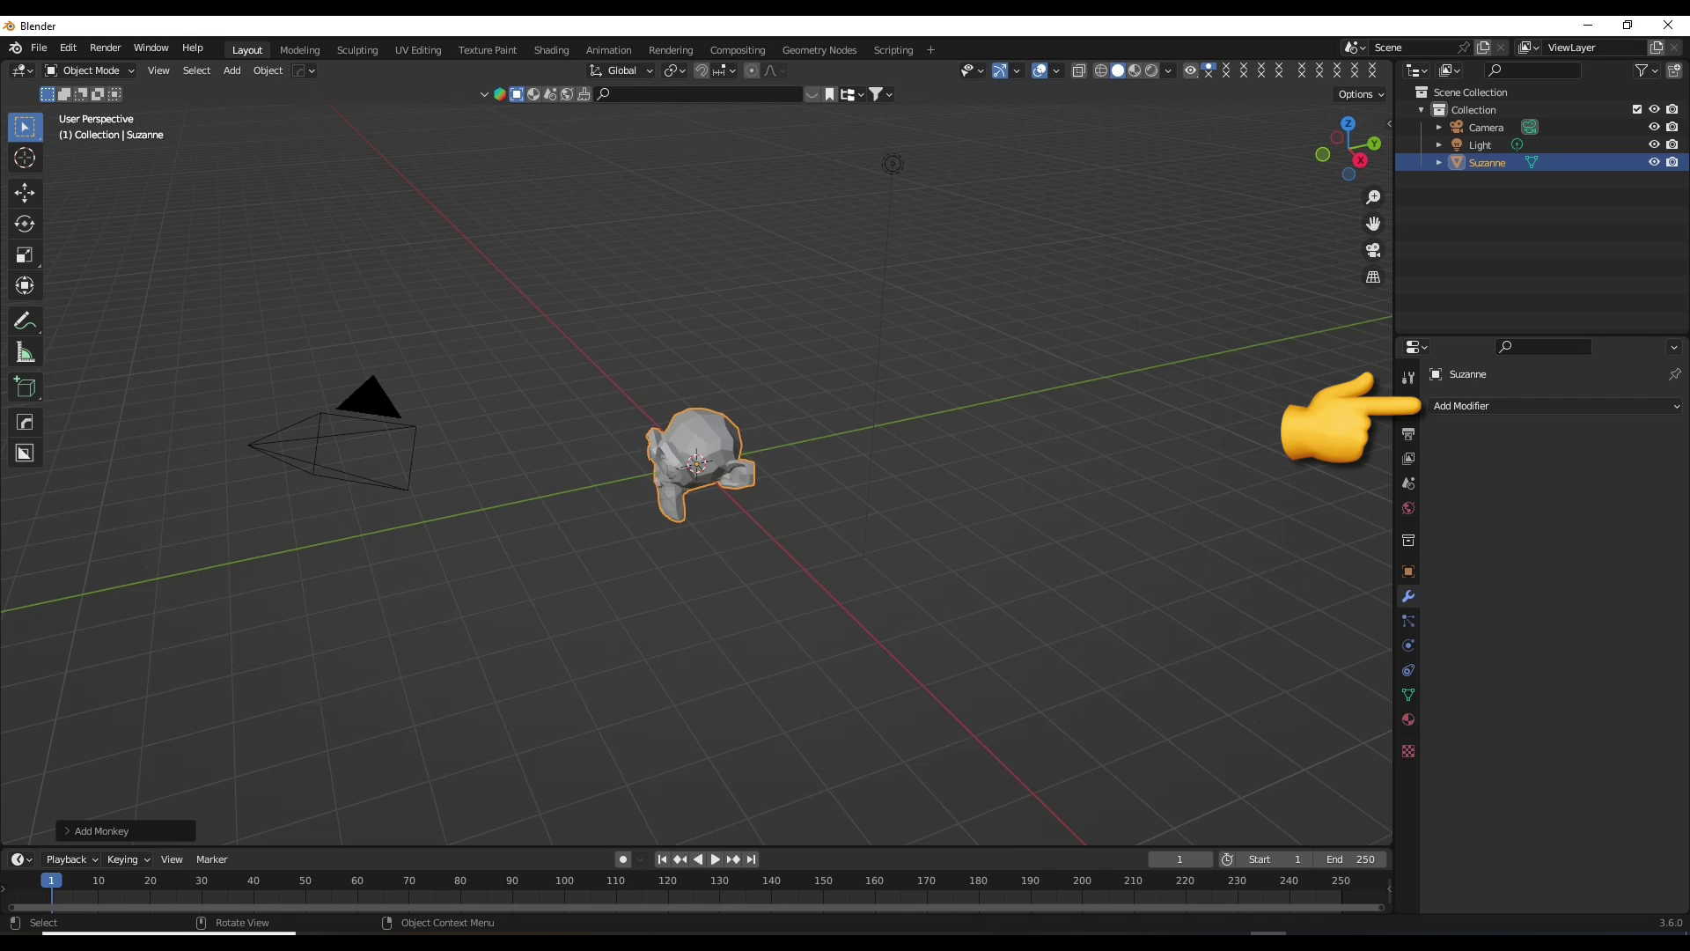
{"action": "left_click", "coordinate": [1496, 406]}
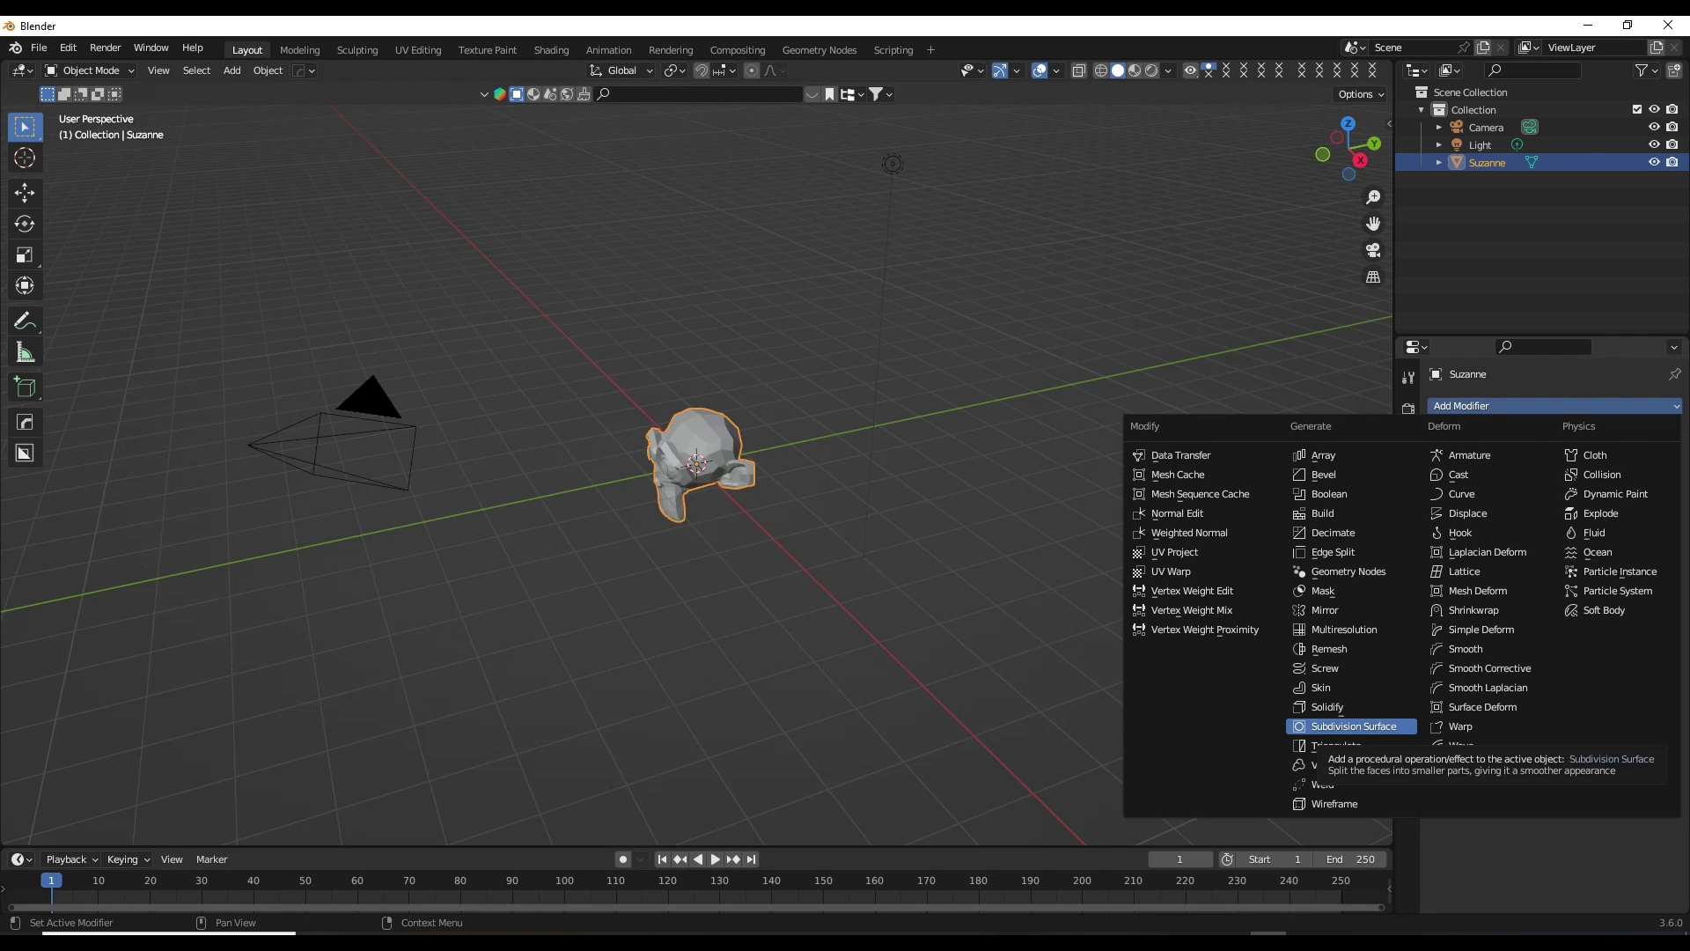
{"action": "left_click", "coordinate": [1352, 726]}
Apply smooth shading to the monkey head.
{"action": "right_click", "coordinate": [740, 458]}
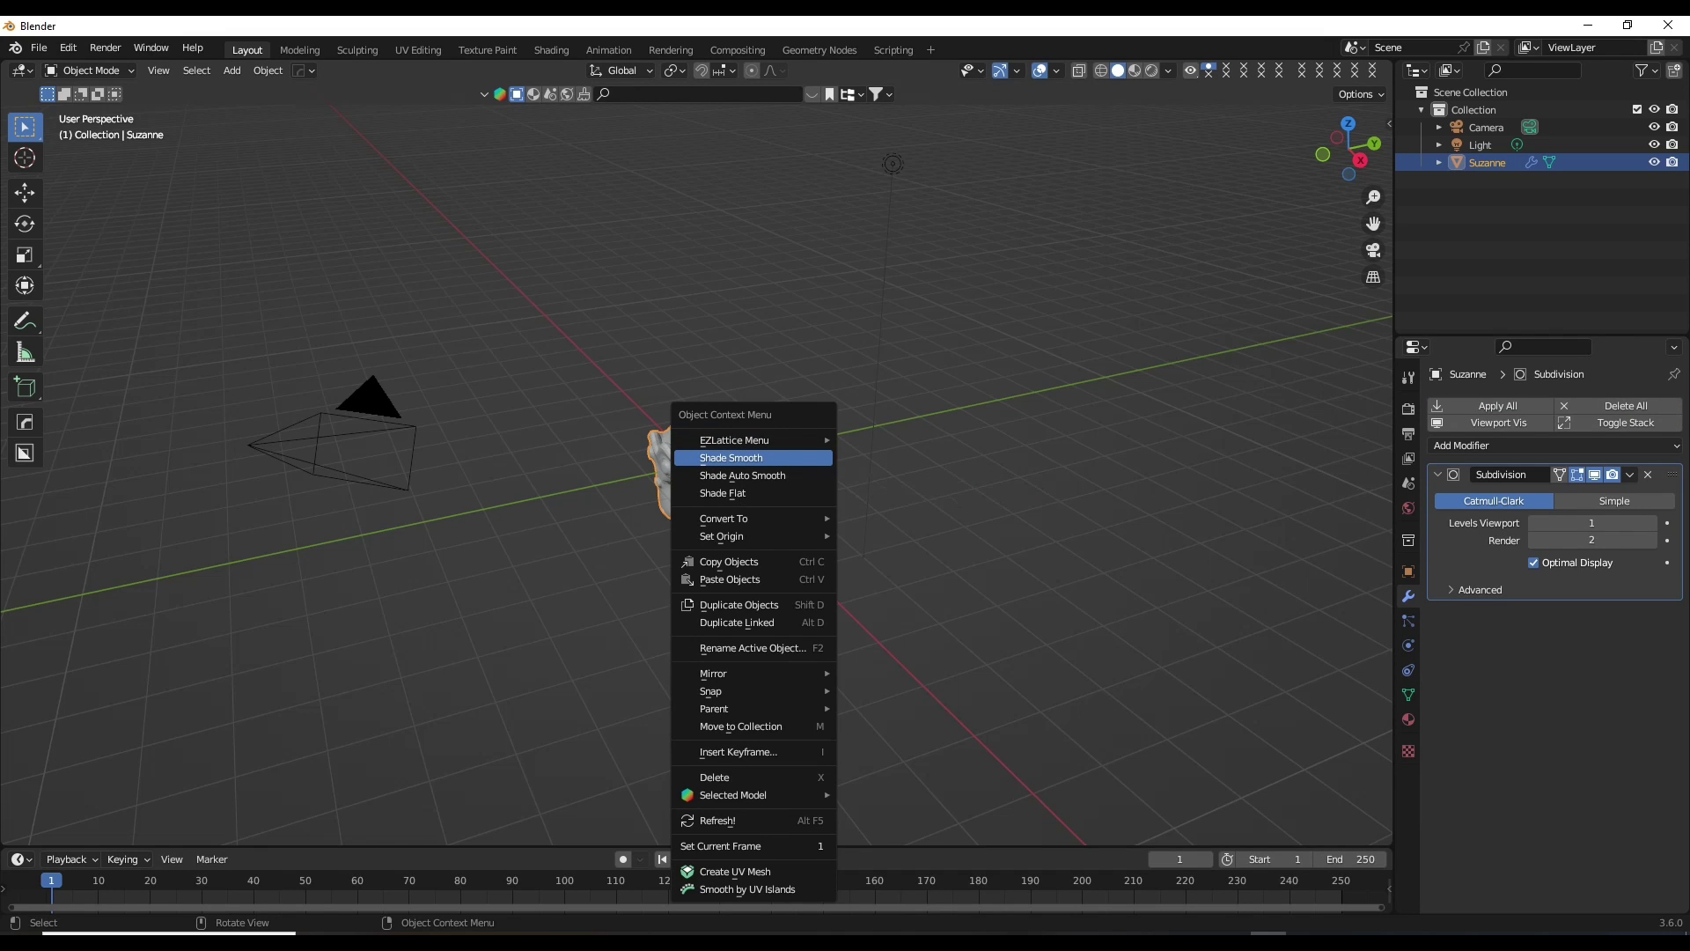
{"action": "left_click", "coordinate": [737, 458]}
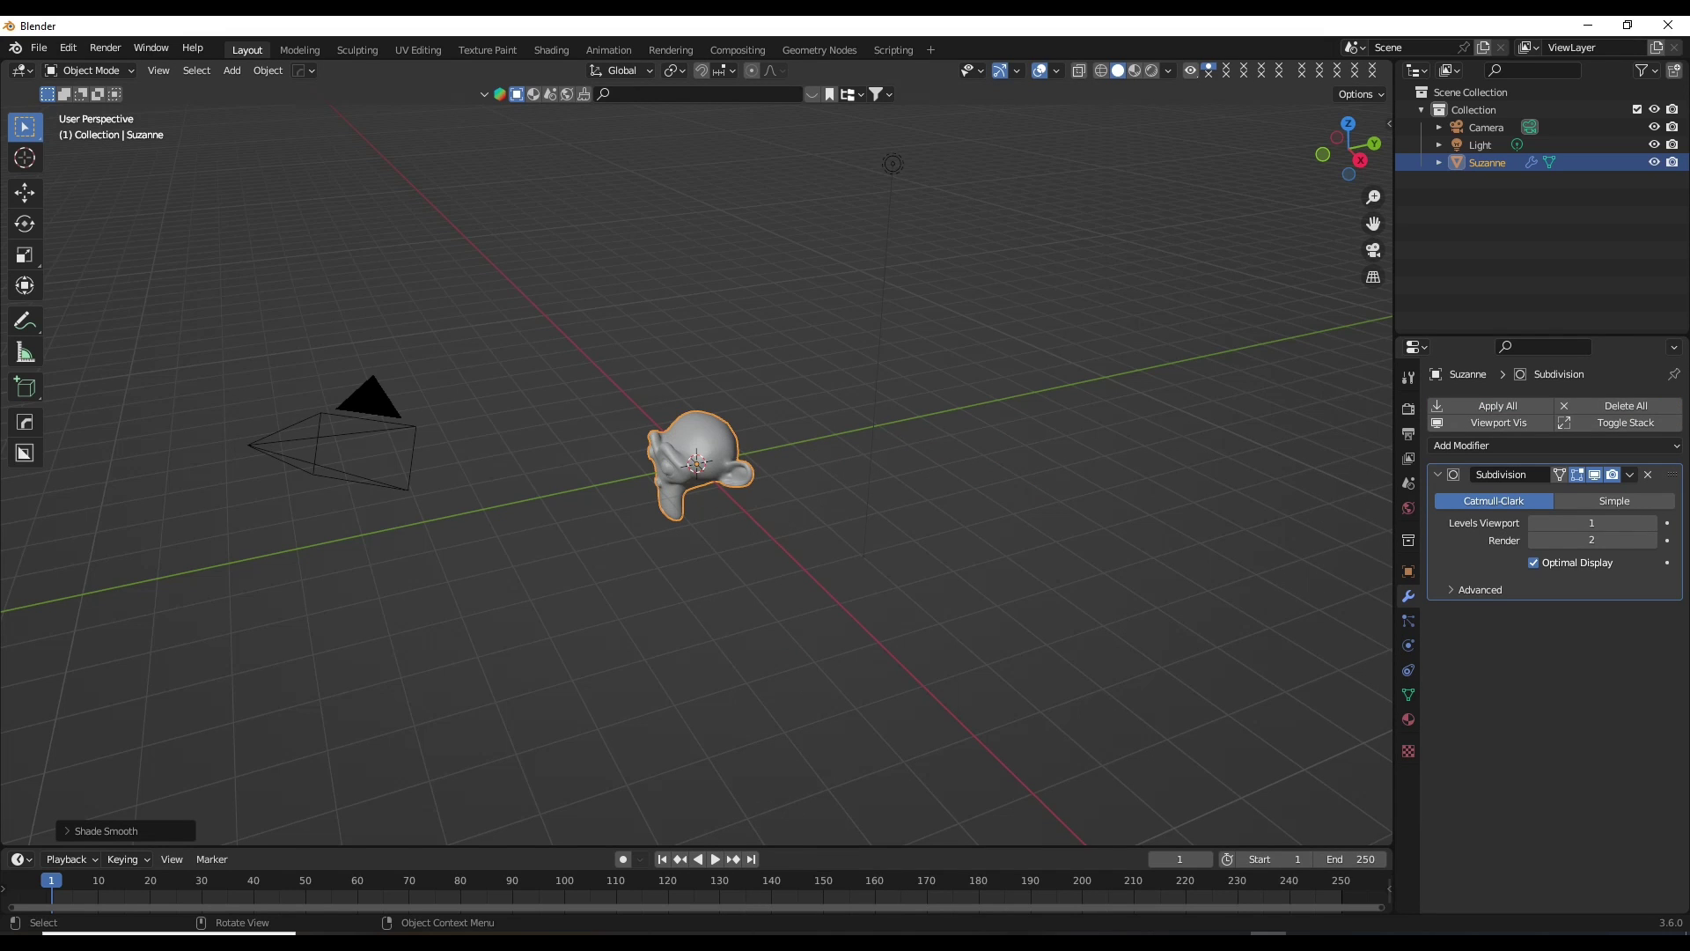
{"action": "middle_click_drag", "start_coordinate": [695, 462], "coordinate": [827, 449]}
{"action": "scroll", "coordinate": [696, 462], "scroll_direction": "up", "scroll_amount": 5}
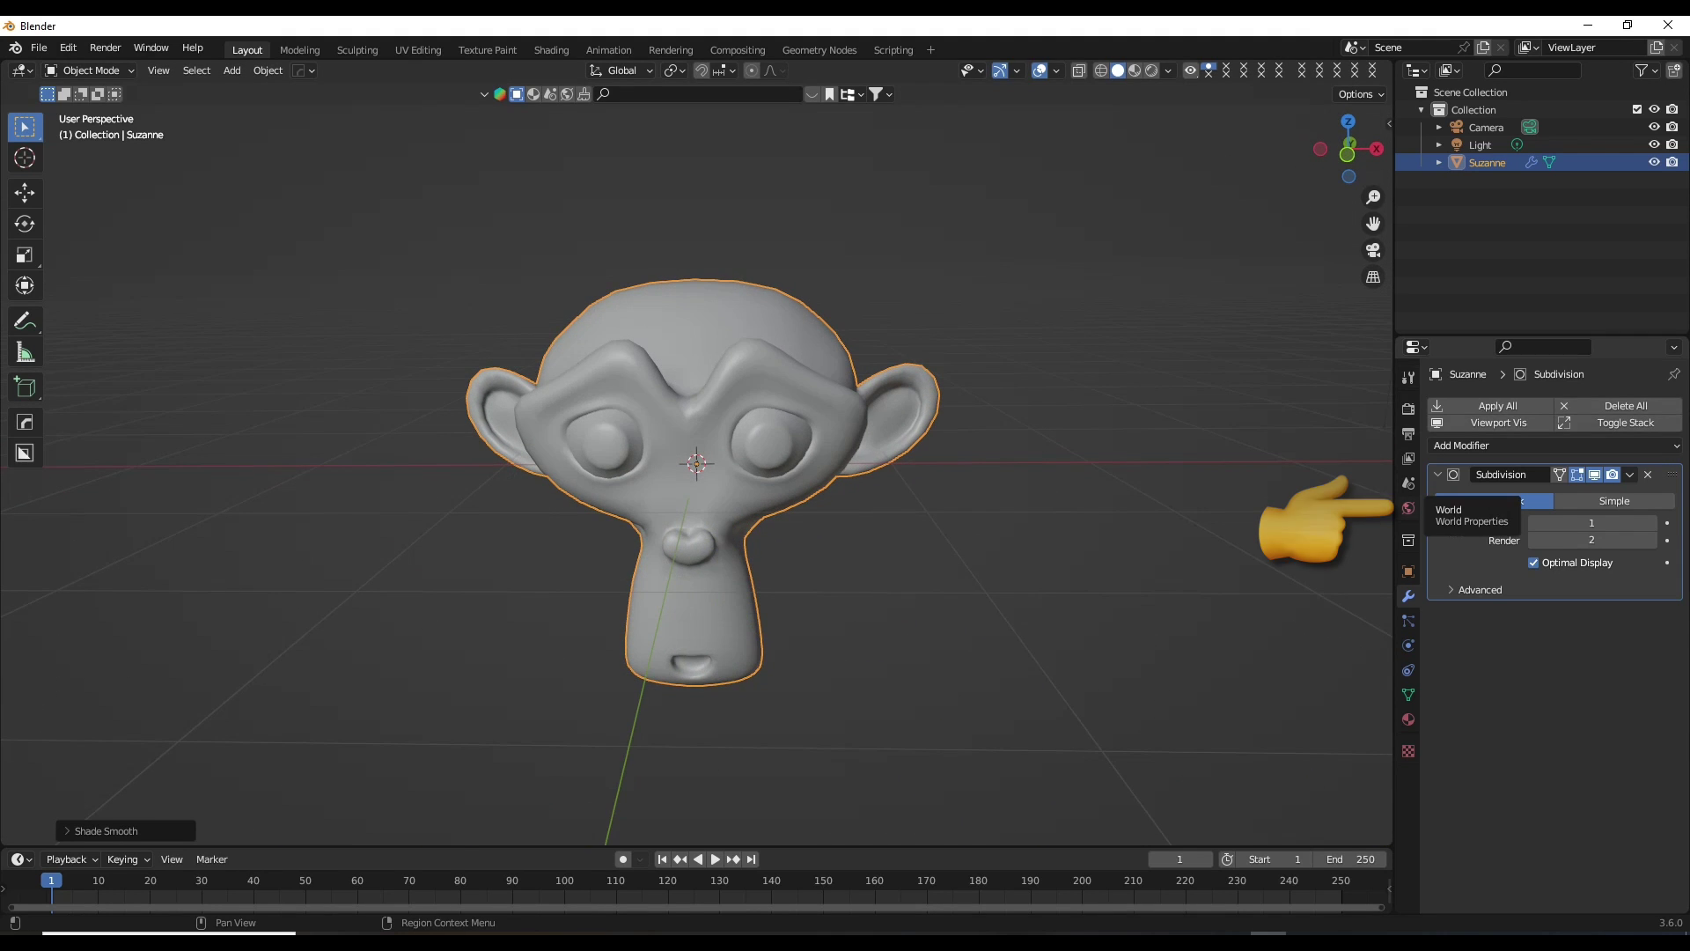
Assign a Sky Texture to the world background color.
{"action": "left_click", "coordinate": [1408, 508]}
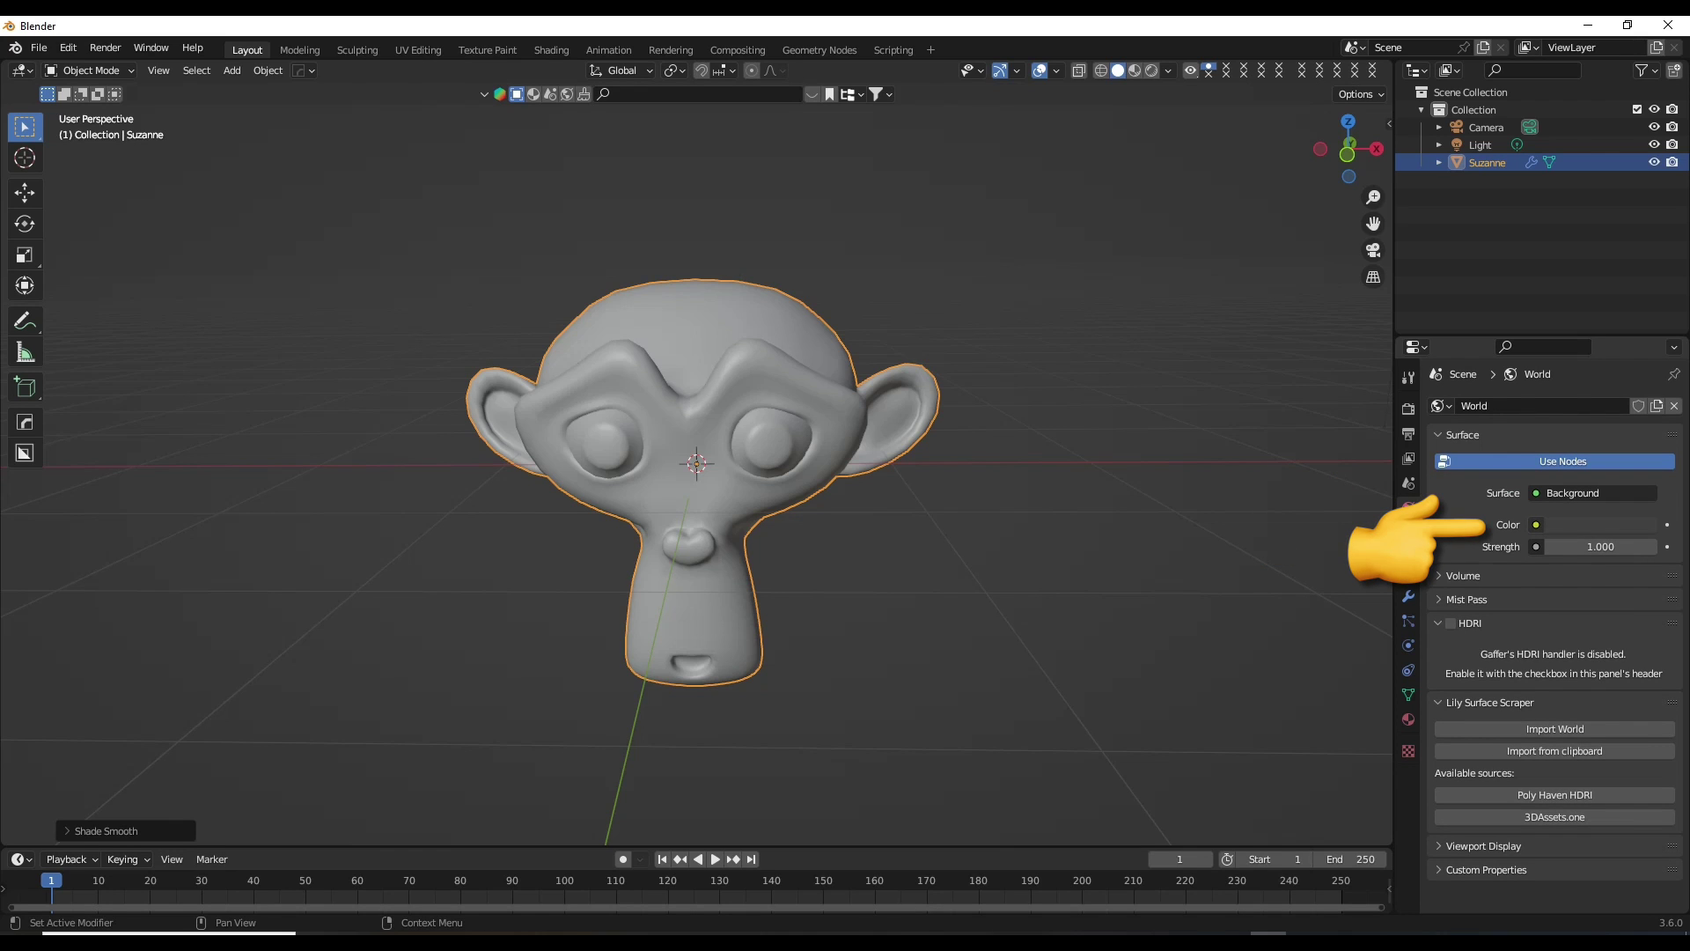
{"action": "left_click", "coordinate": [1536, 525]}
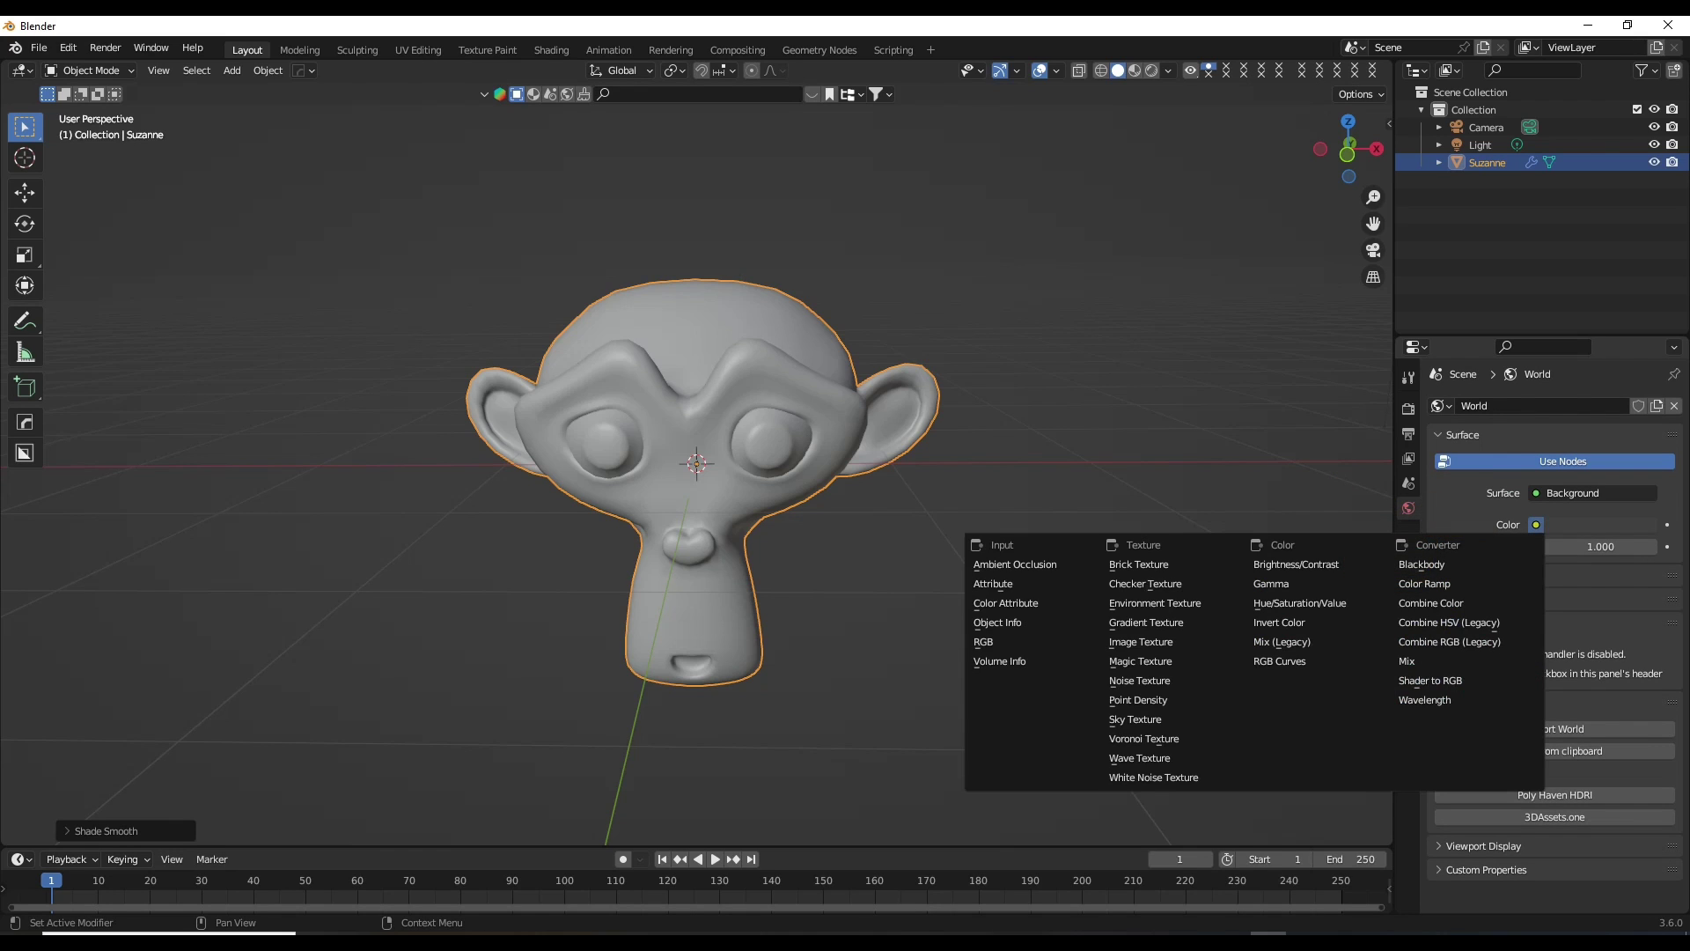
{"action": "key", "text": "Escape"}
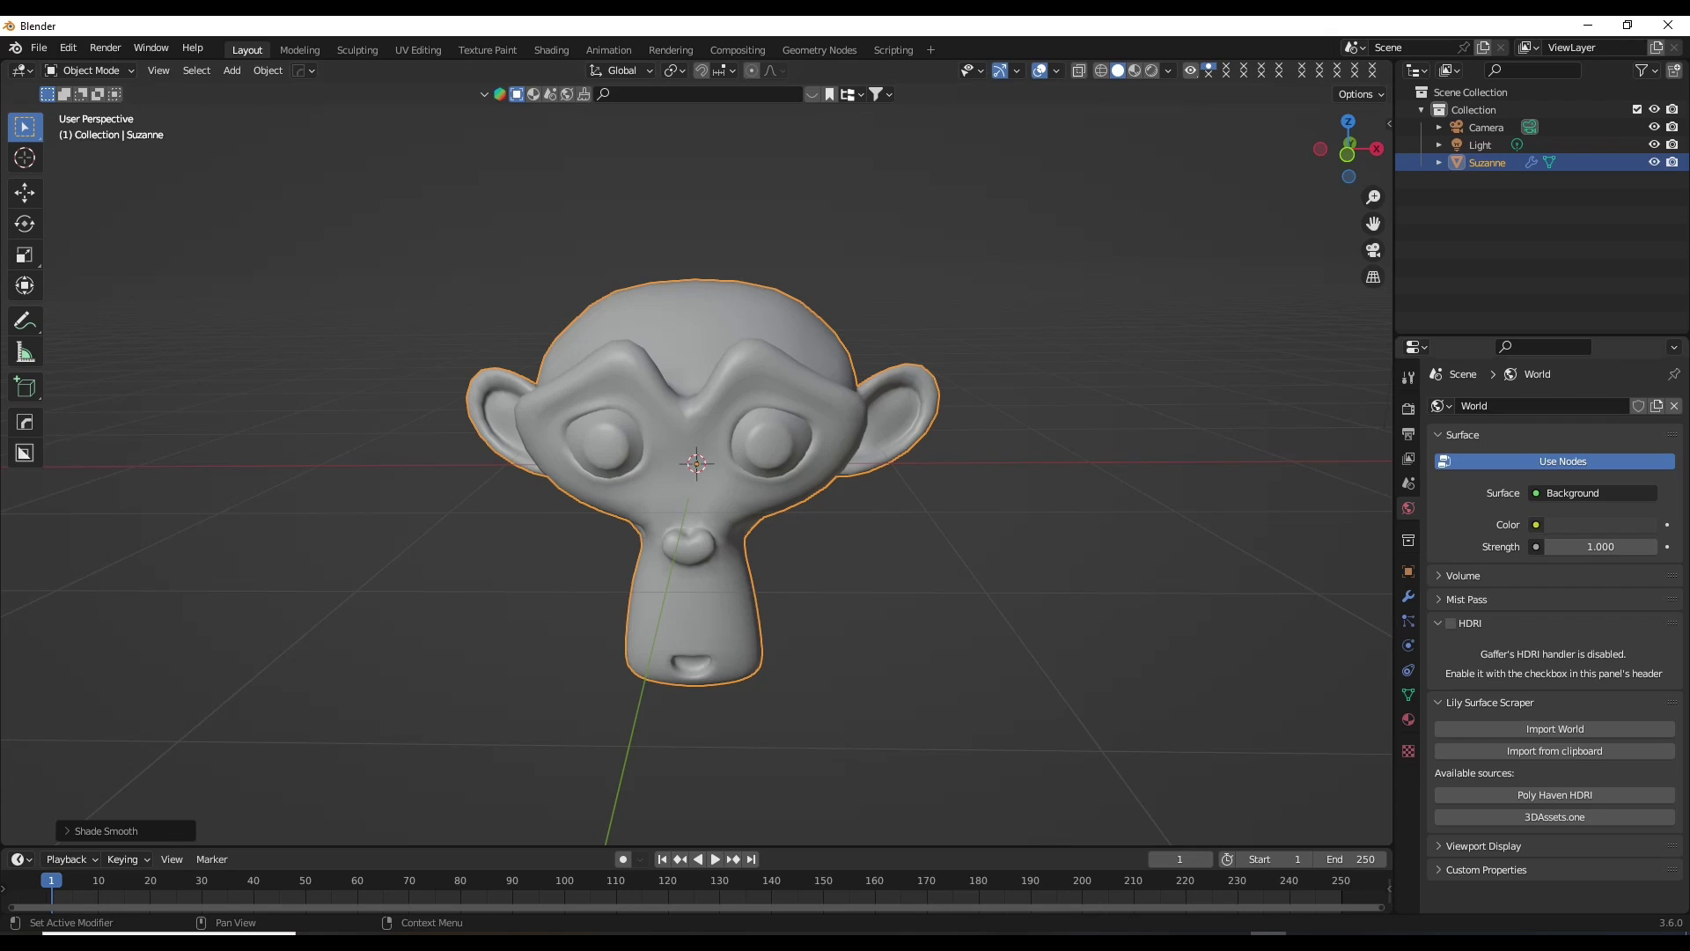
{"action": "left_click", "coordinate": [1536, 525]}
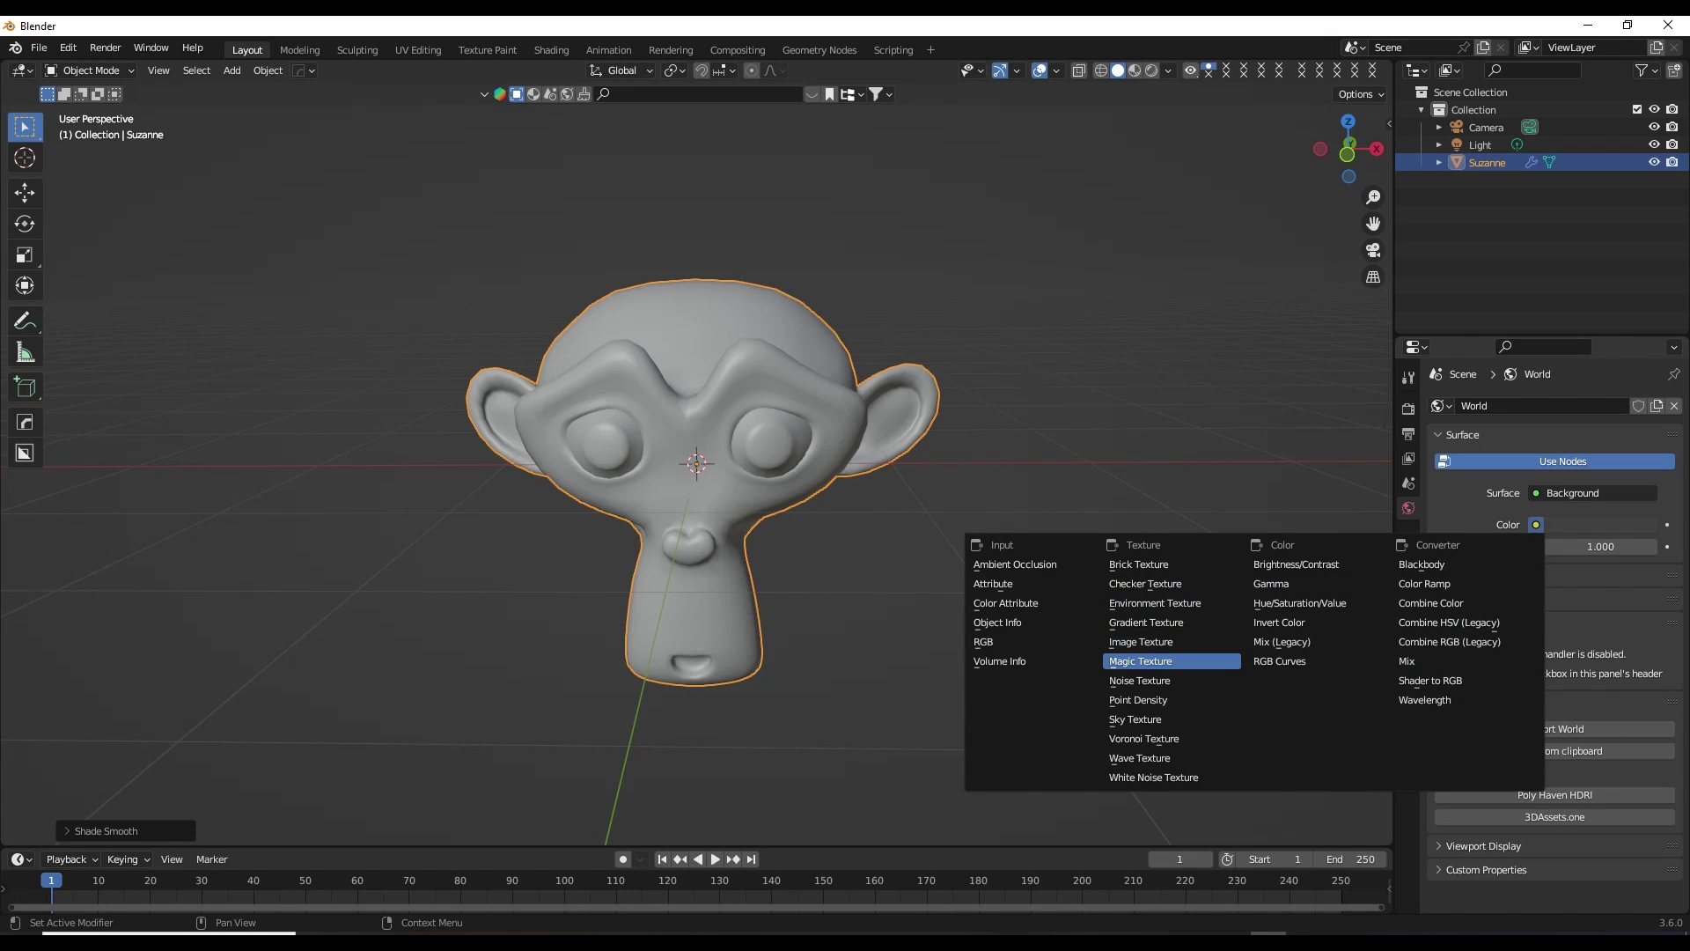
{"action": "left_click", "coordinate": [1134, 719]}
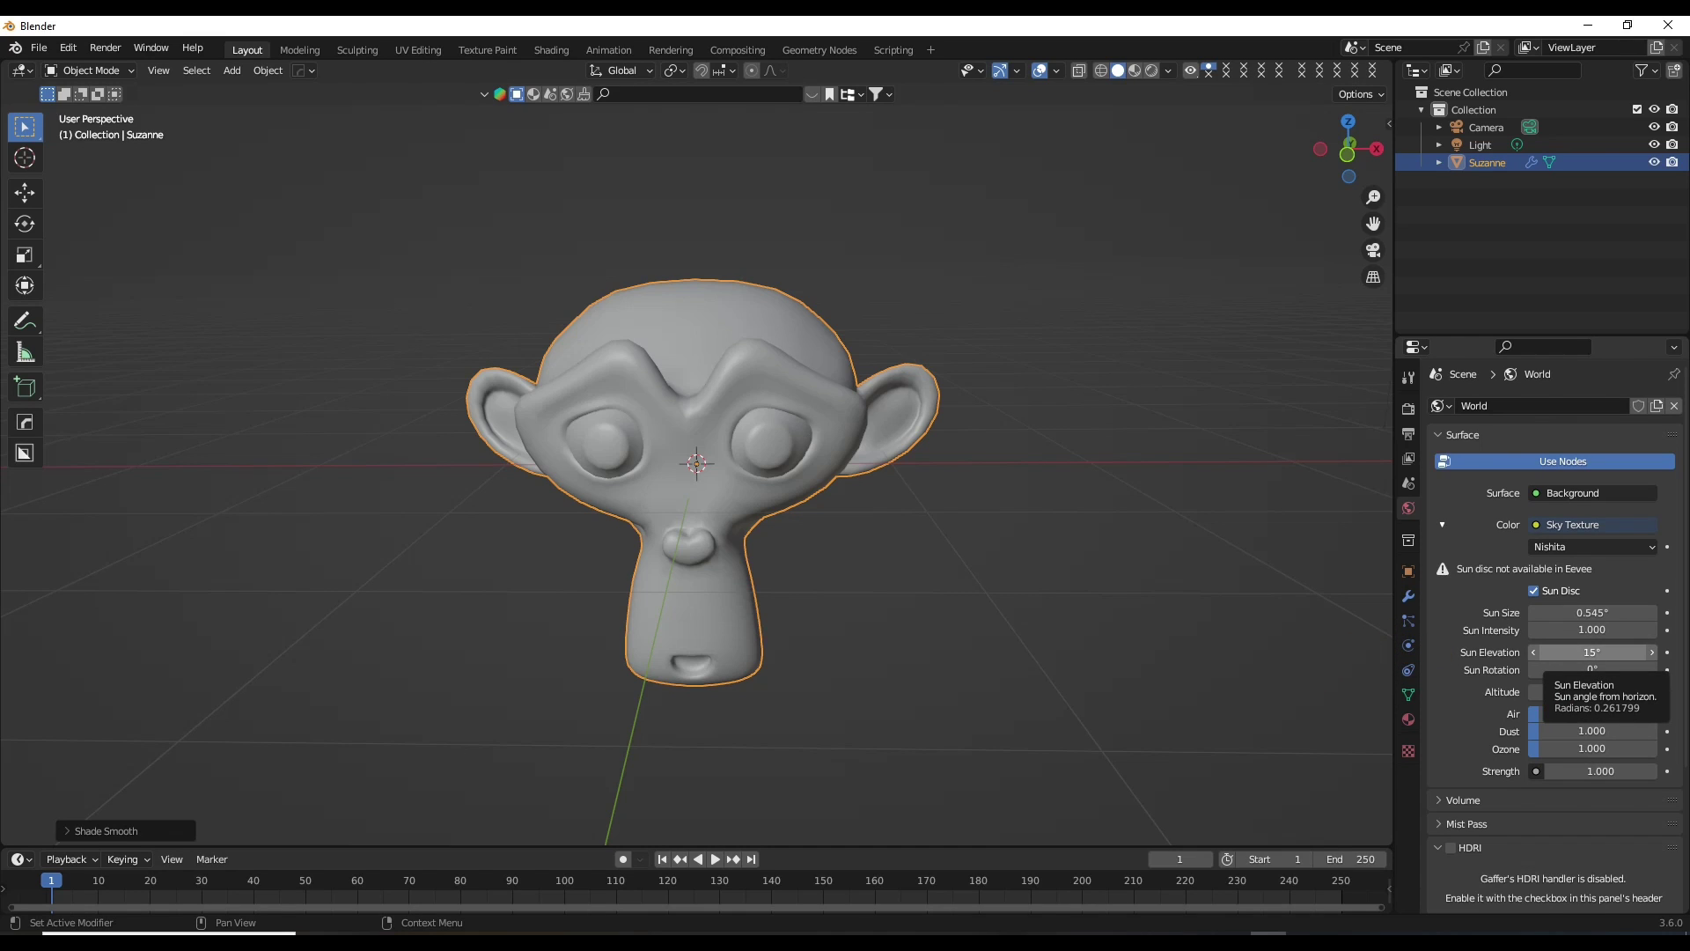
Set the sky texture's sun elevation to 90°.
{"action": "left_click", "coordinate": [1592, 652]}
{"action": "type", "text": "9"}
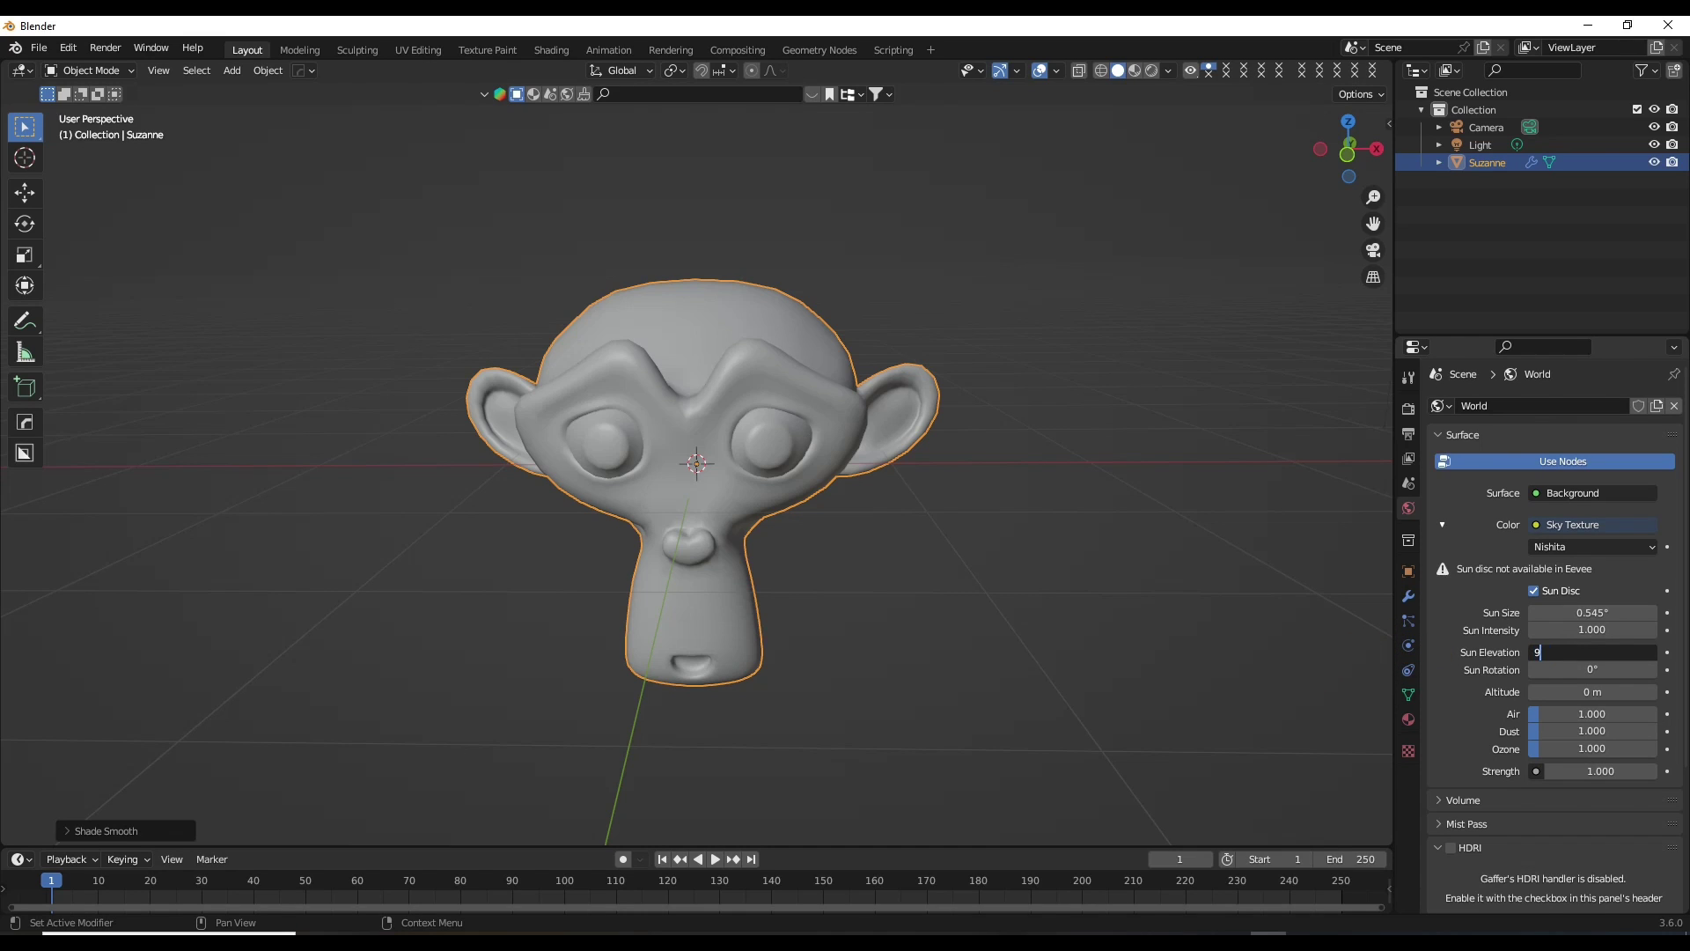
{"action": "type", "text": "0"}
{"action": "key", "text": "Return"}
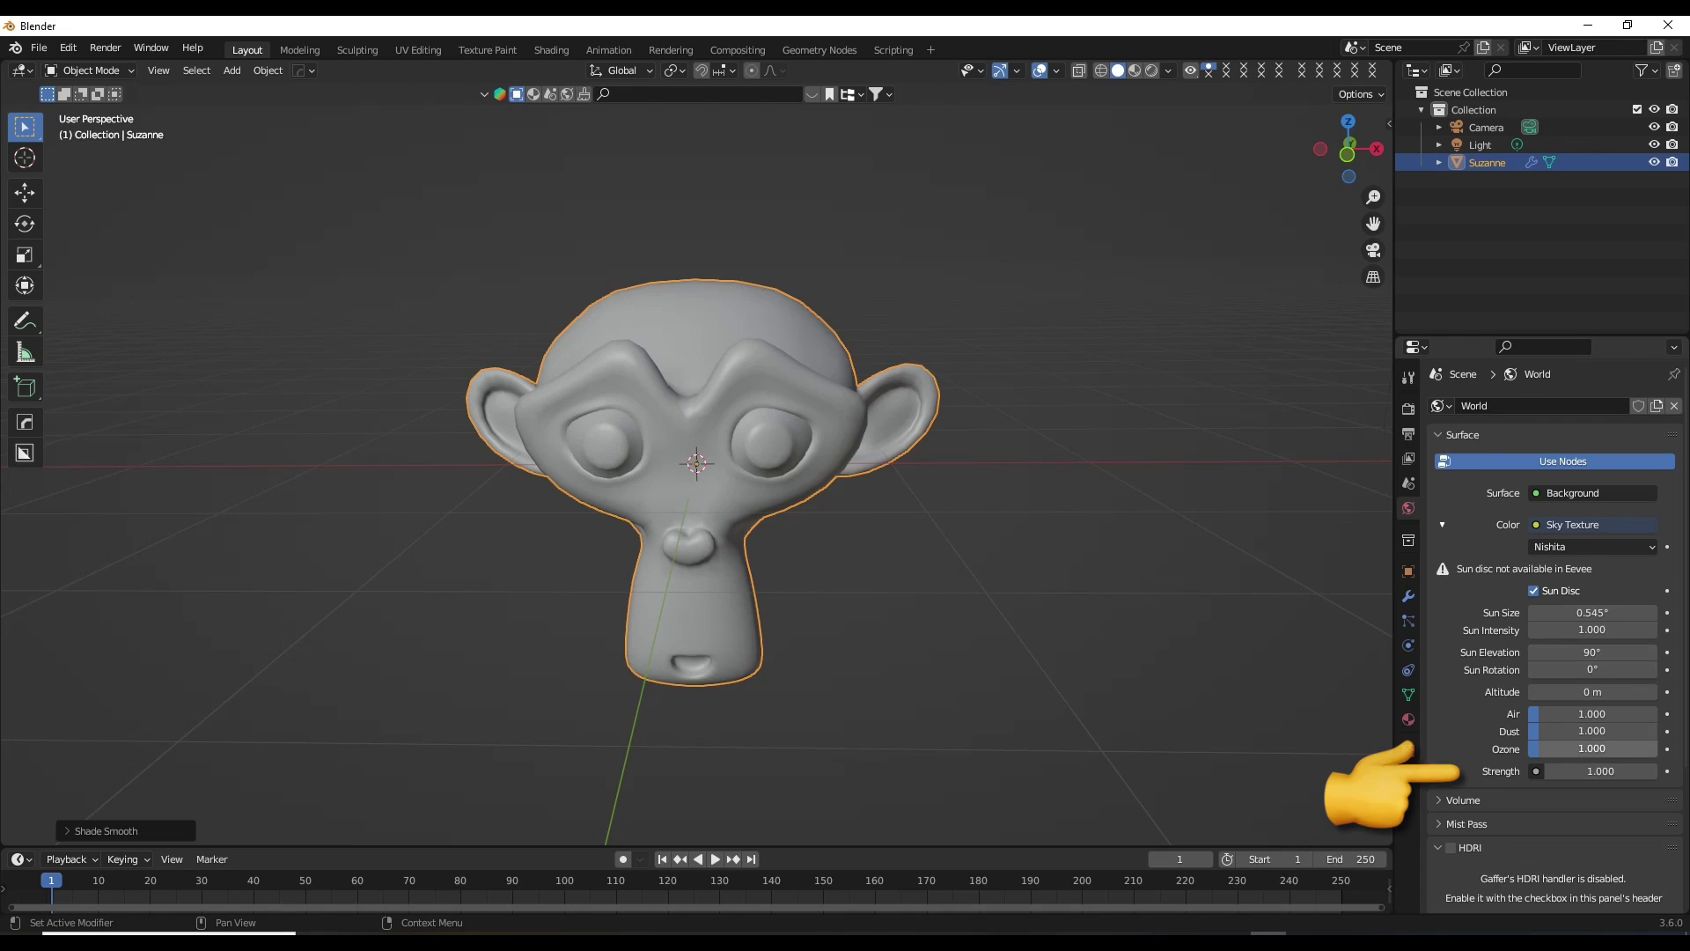
Set the world background strength to 0.03 and show the viewport in Rendered shading.
{"action": "left_click", "coordinate": [1600, 771]}
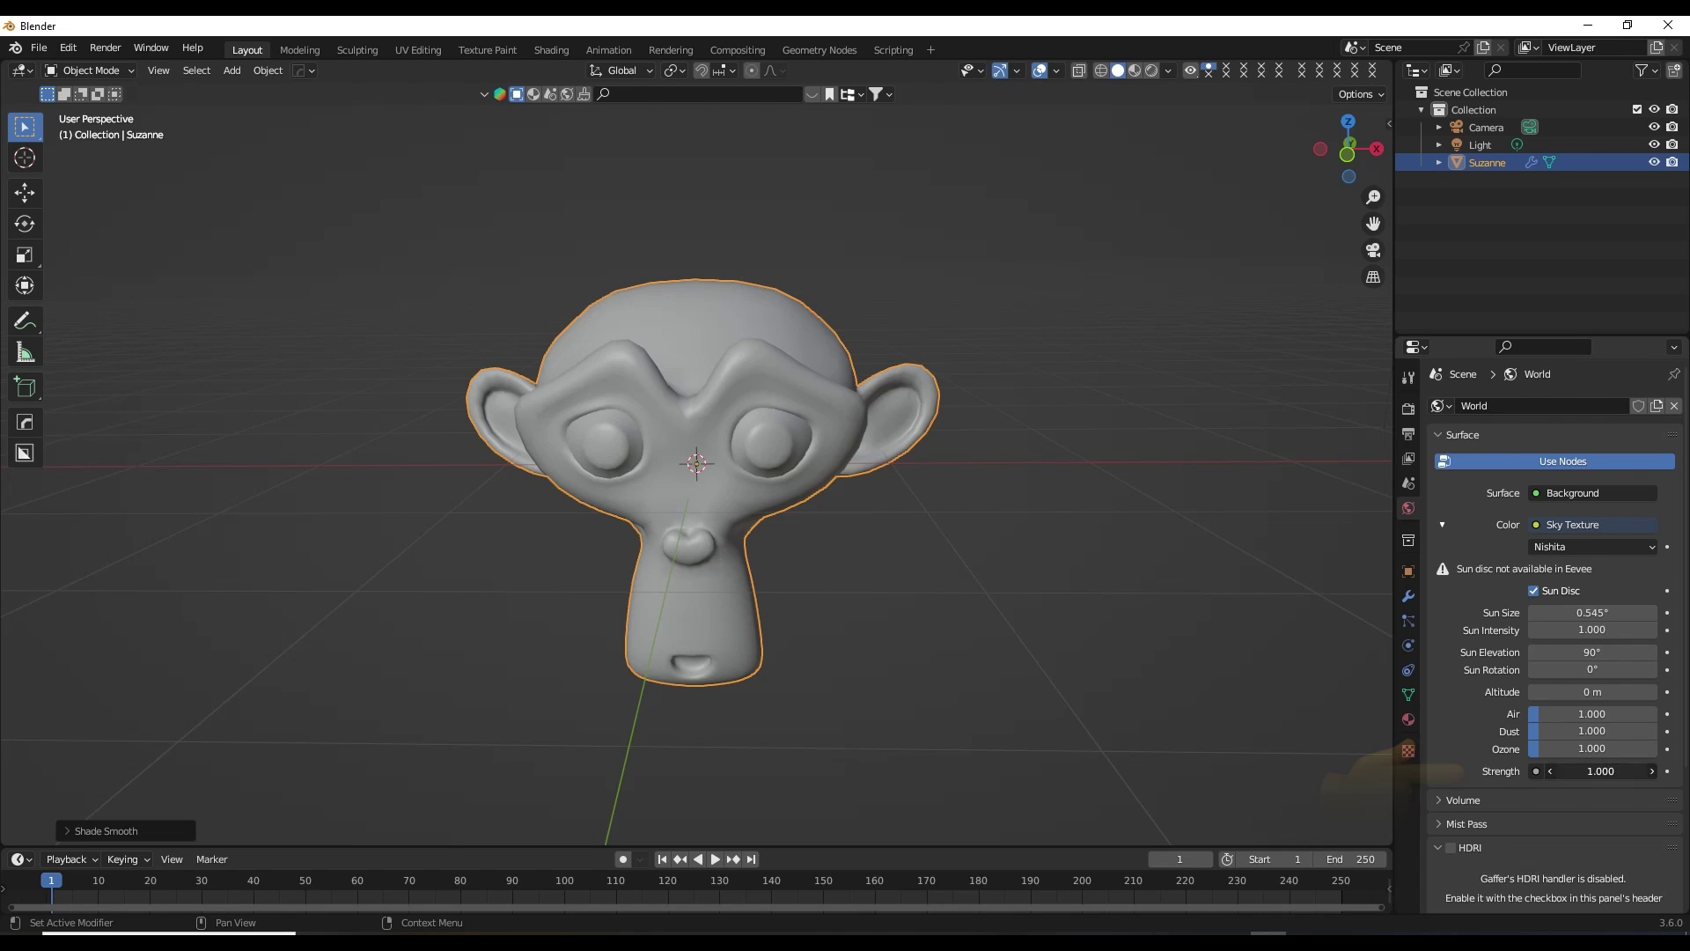
{"action": "key", "text": "BackSpace"}
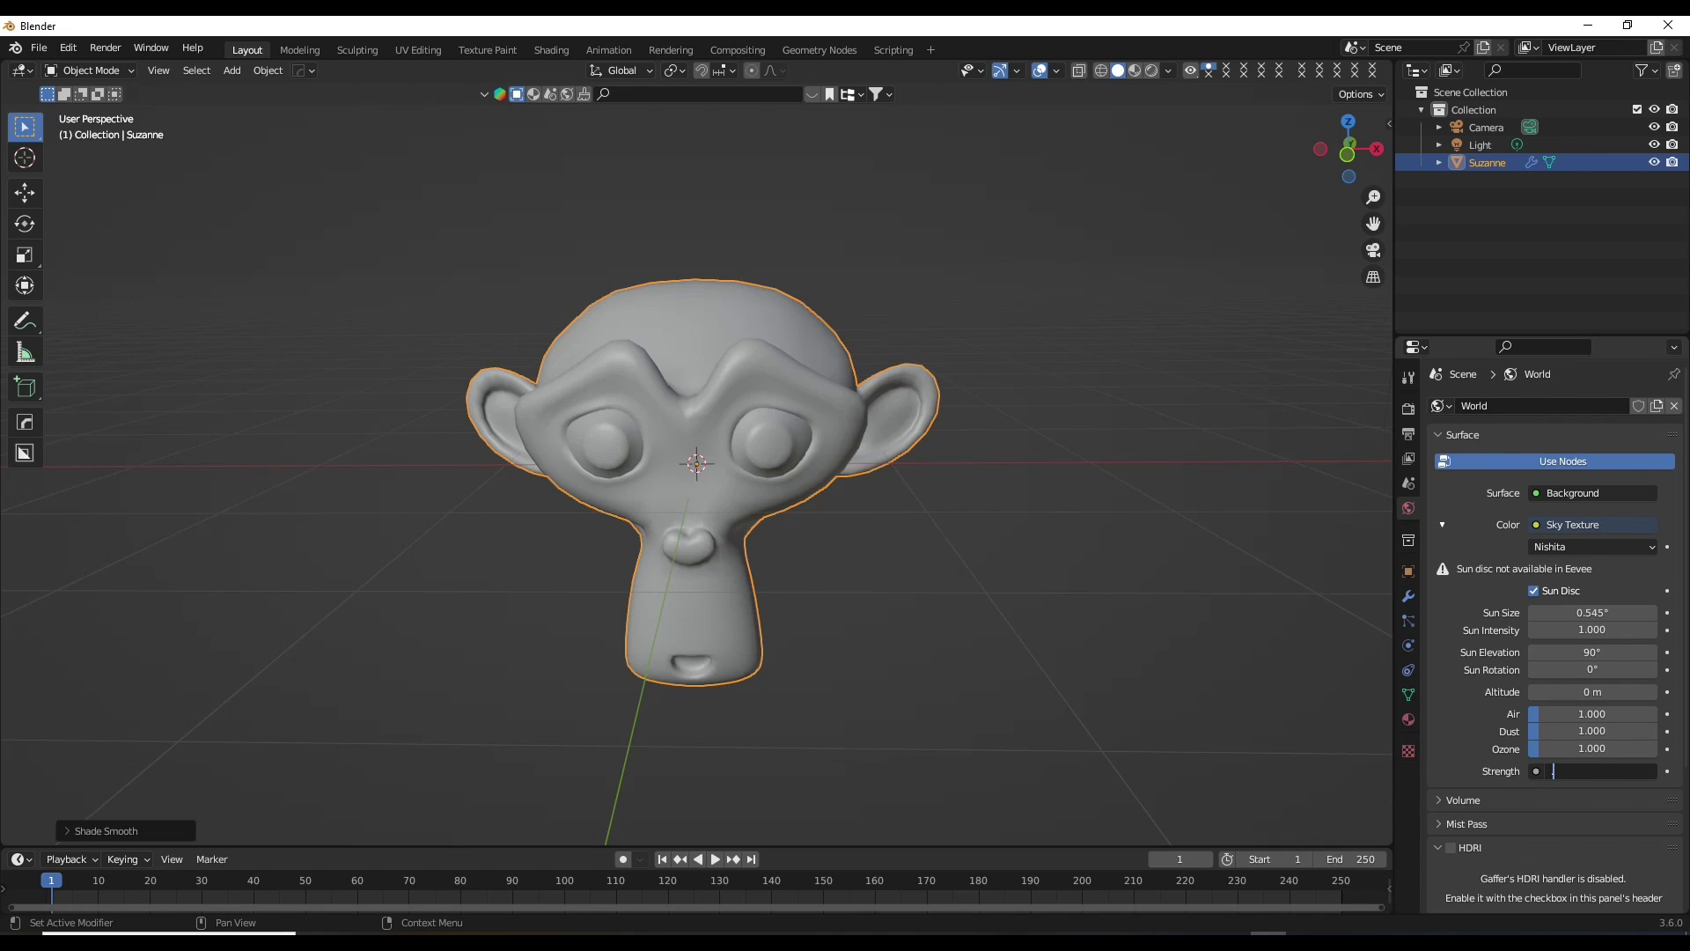
{"action": "type", "text": ".03"}
{"action": "key", "text": "Return"}
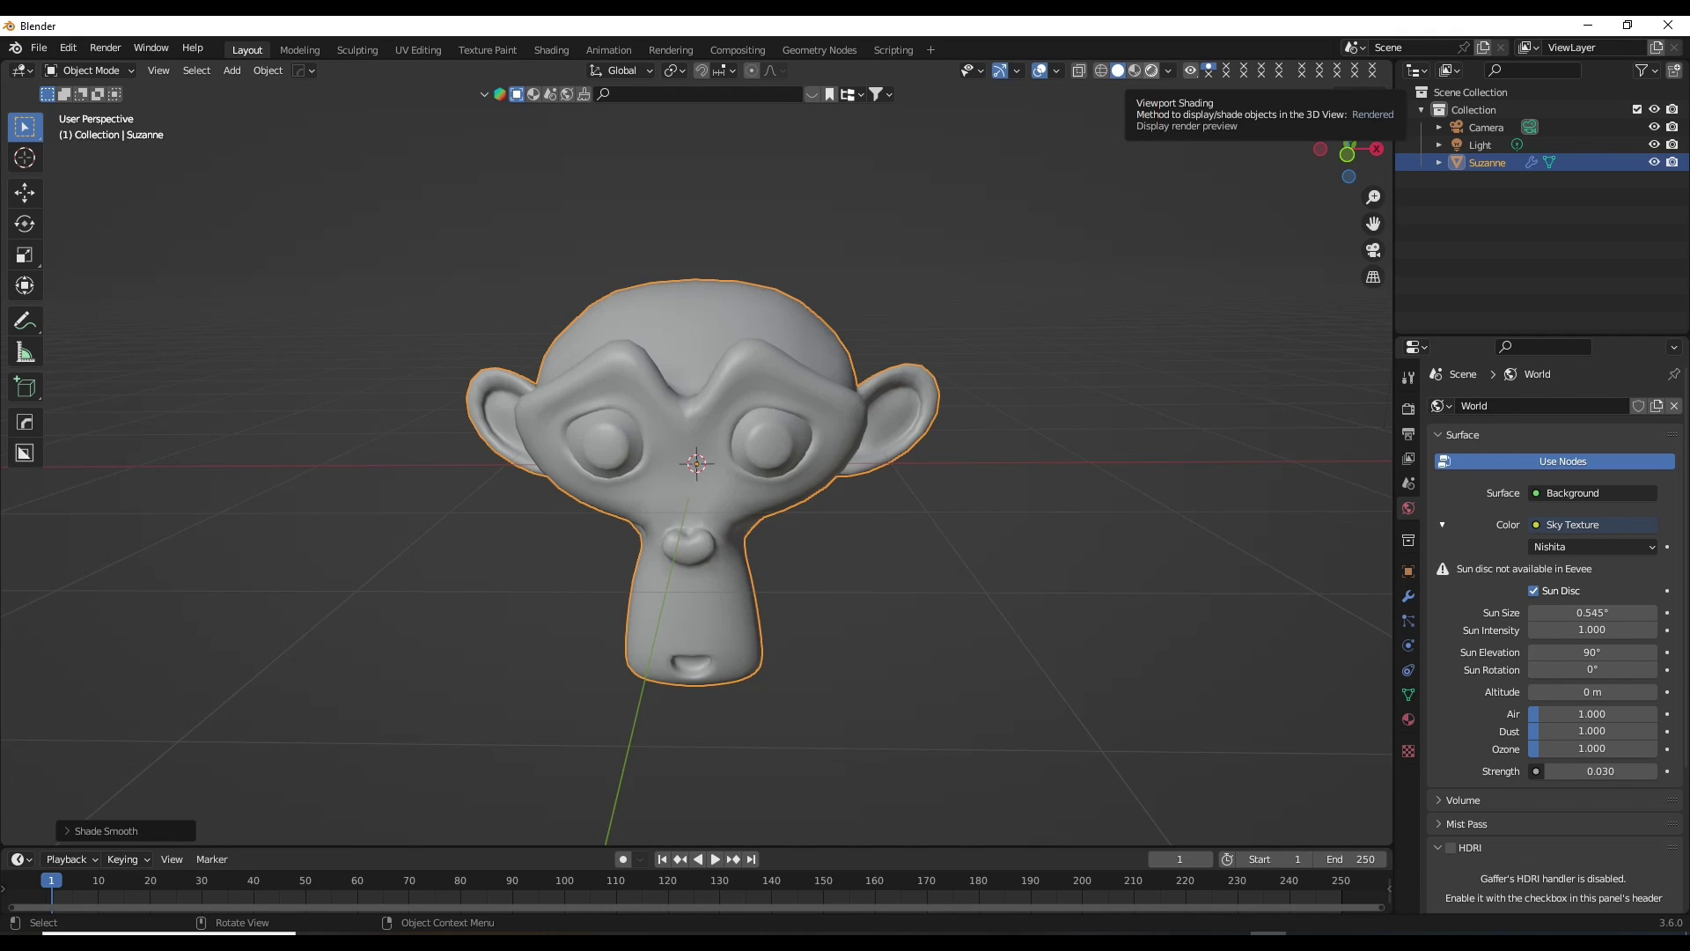
{"action": "left_click", "coordinate": [1151, 71]}
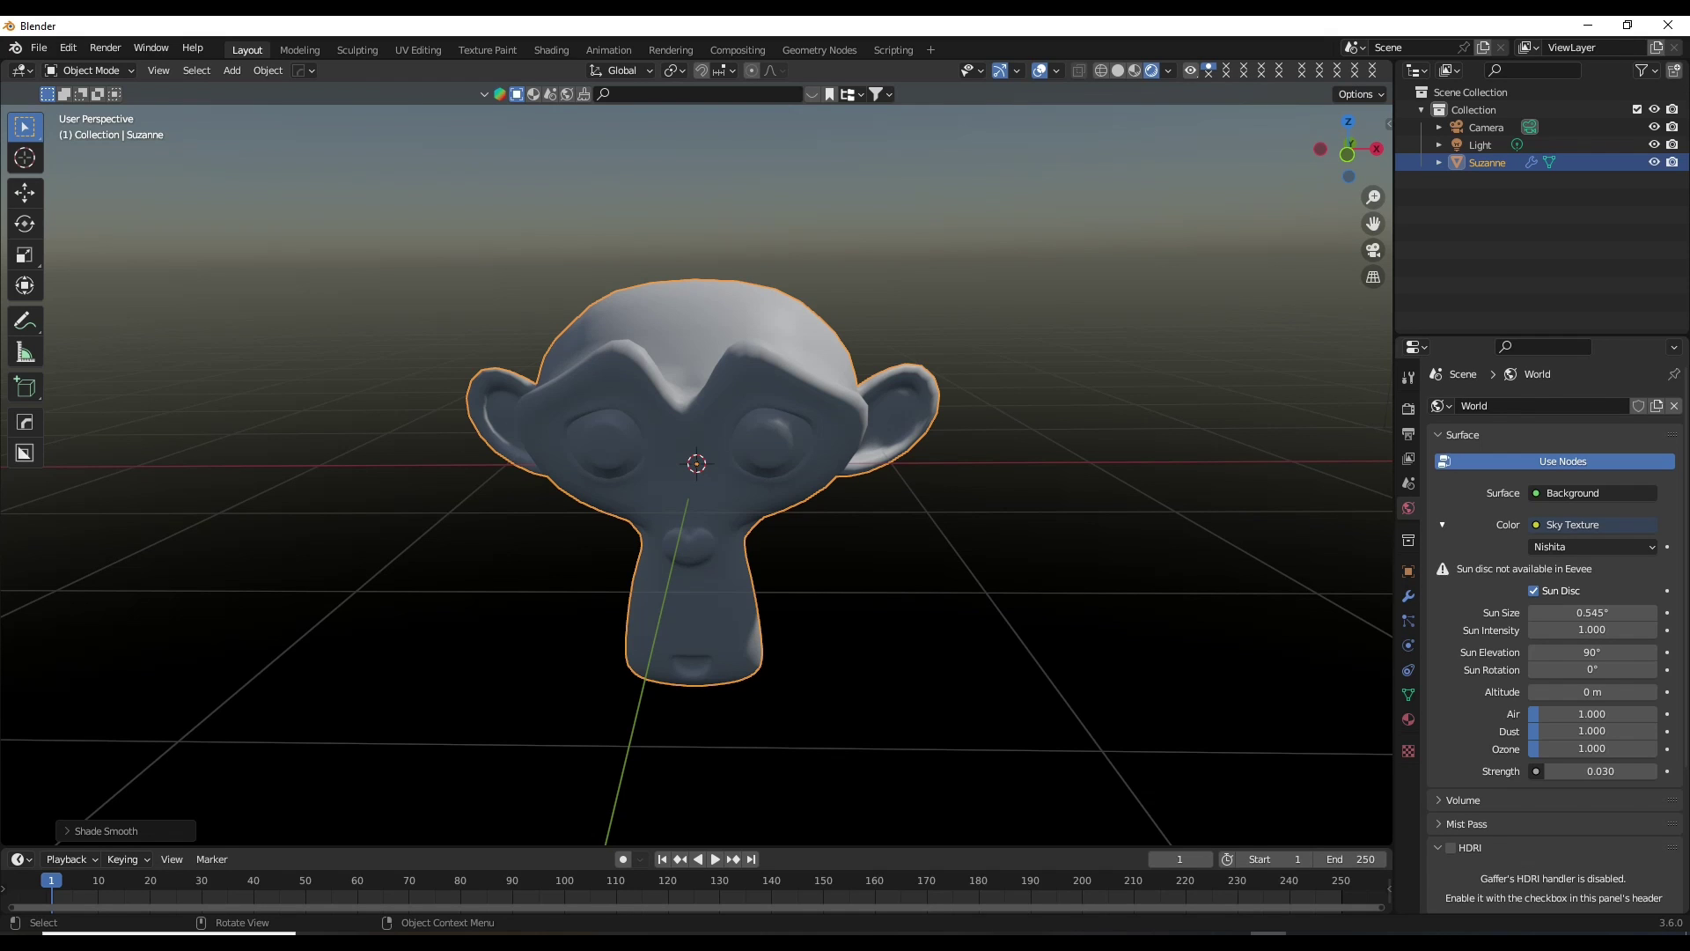
Enlarge the timeline area, turn it into a Shader Editor, and create a new material for the monkey.
{"action": "left_click_drag", "start_coordinate": [88, 847], "coordinate": [88, 568]}
{"action": "left_click", "coordinate": [17, 581]}
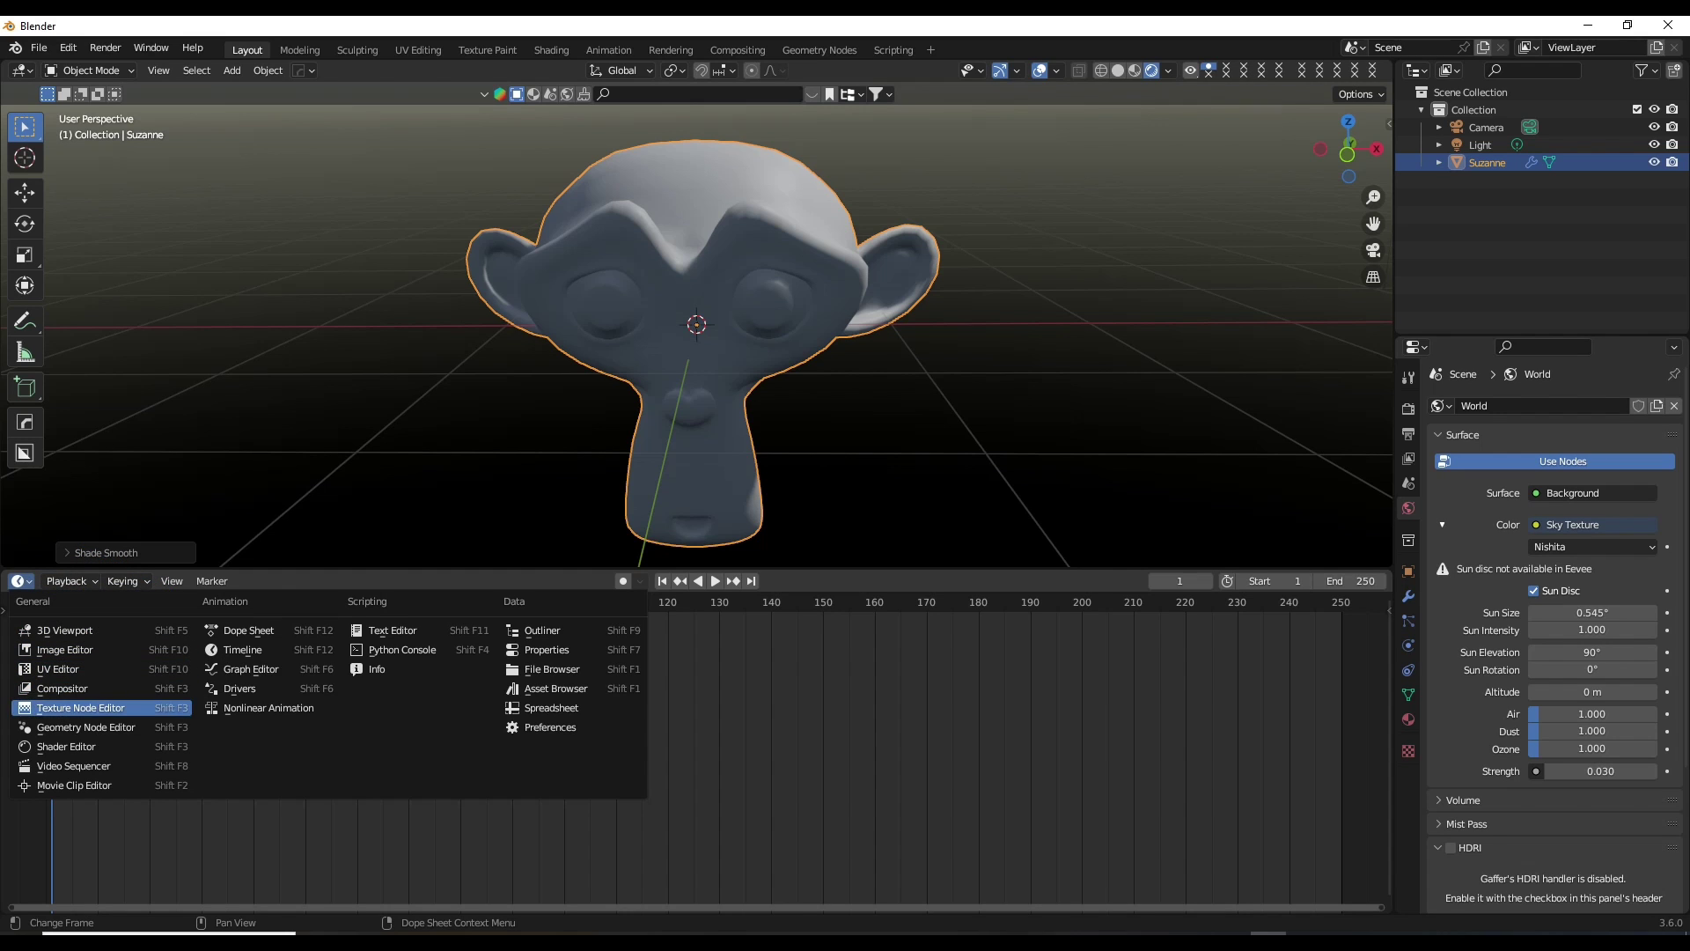
{"action": "left_click", "coordinate": [66, 745]}
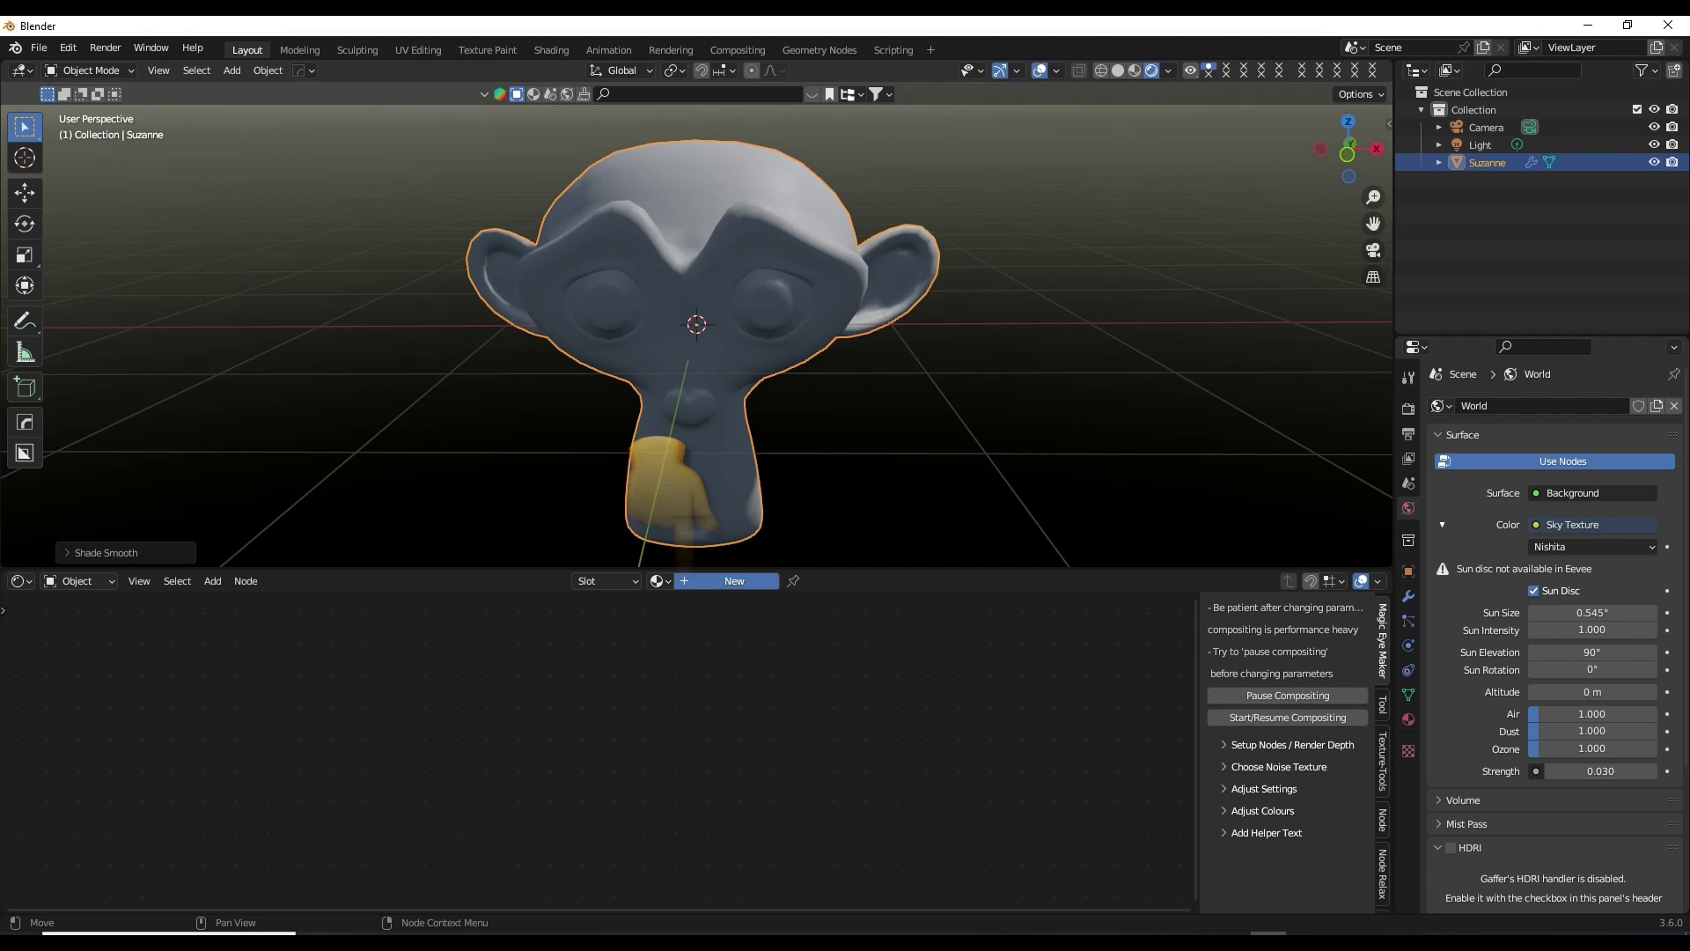
{"action": "left_click", "coordinate": [730, 581]}
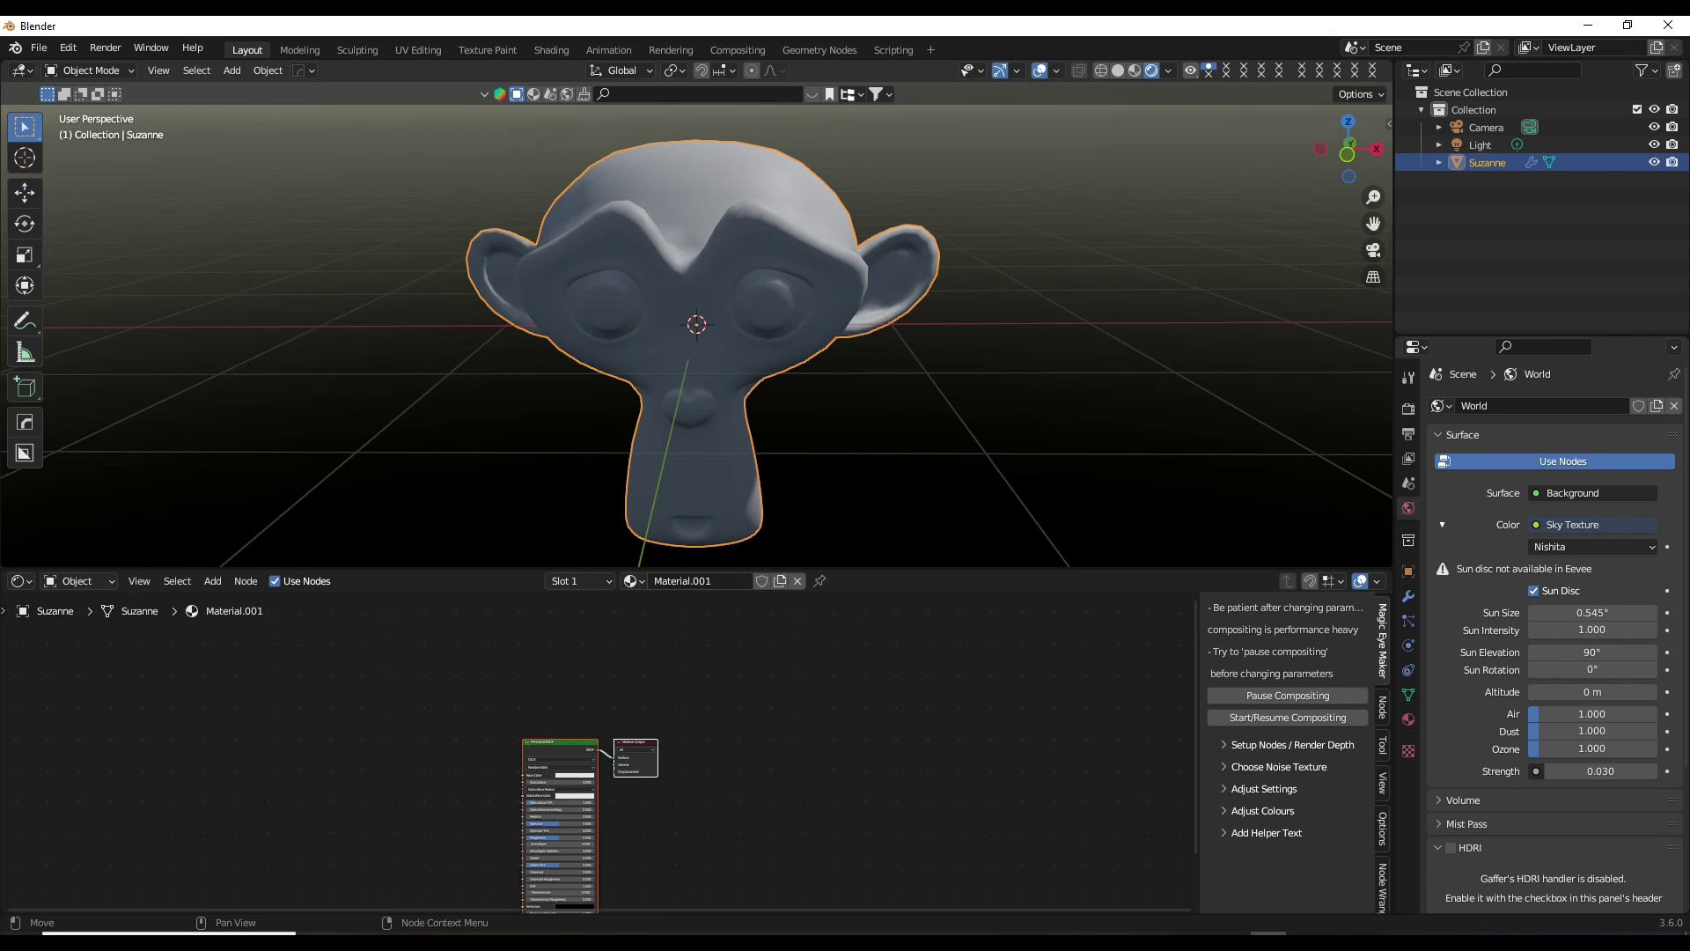
Change the Base Color of the monkey's Principled BSDF to a light red.
{"action": "scroll", "coordinate": [602, 754], "scroll_direction": "up", "scroll_amount": 5}
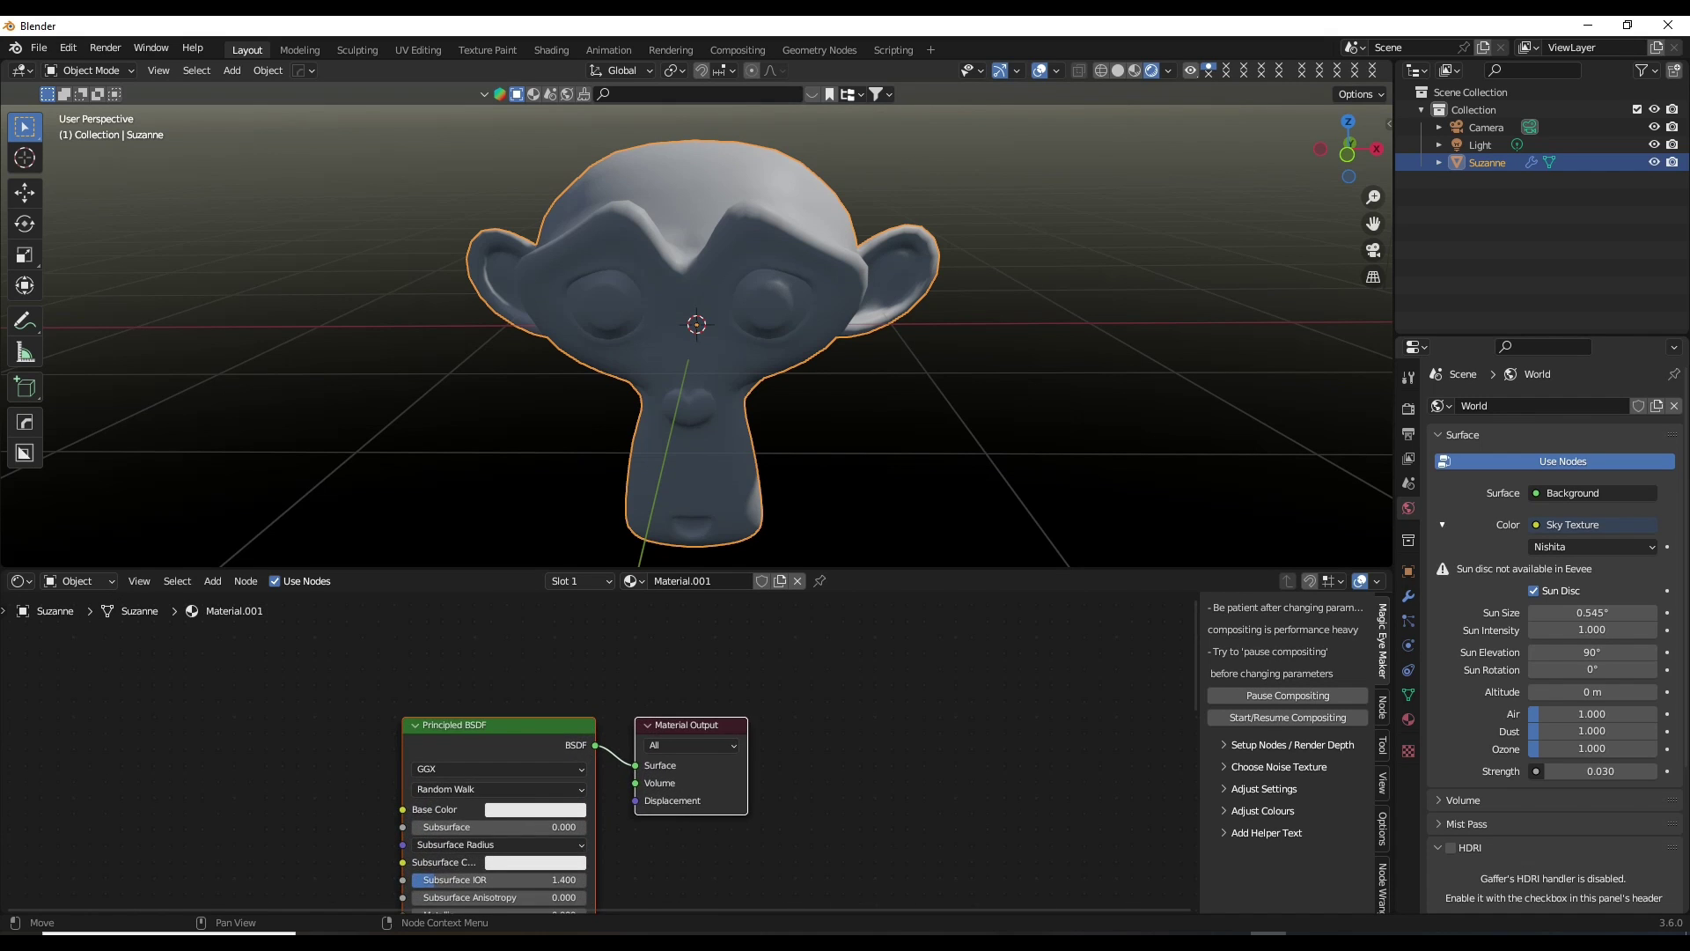
{"action": "middle_click_drag", "start_coordinate": [602, 753], "coordinate": [750, 650]}
{"action": "left_click", "coordinate": [667, 721]}
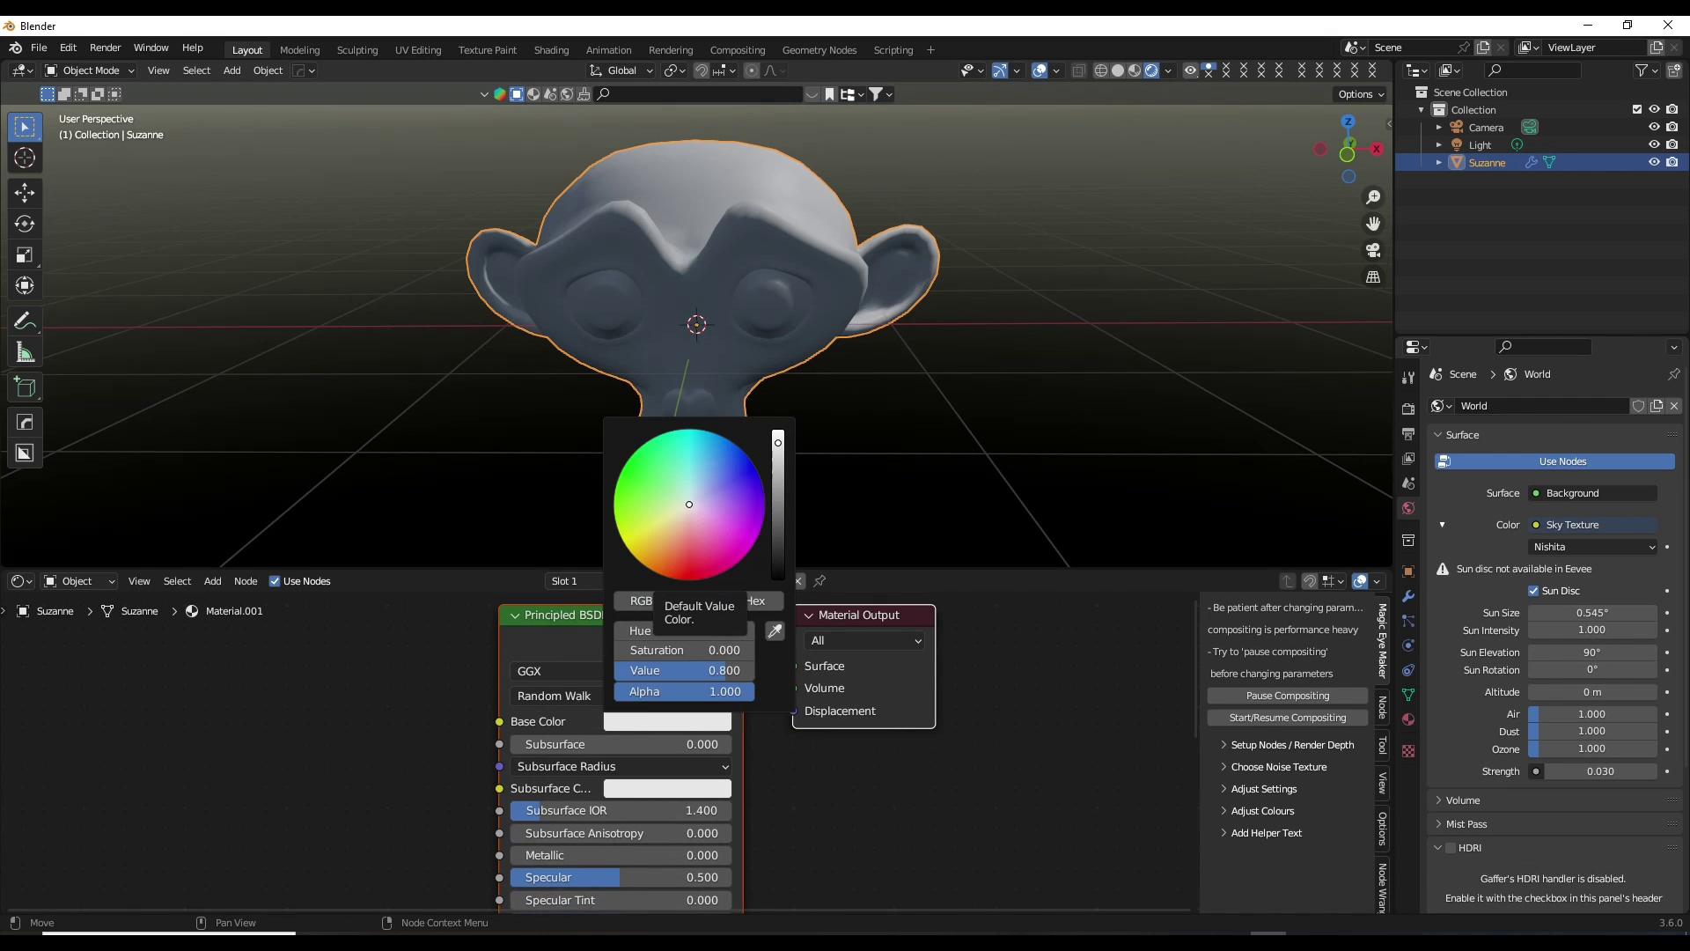
{"action": "left_click", "coordinate": [680, 543]}
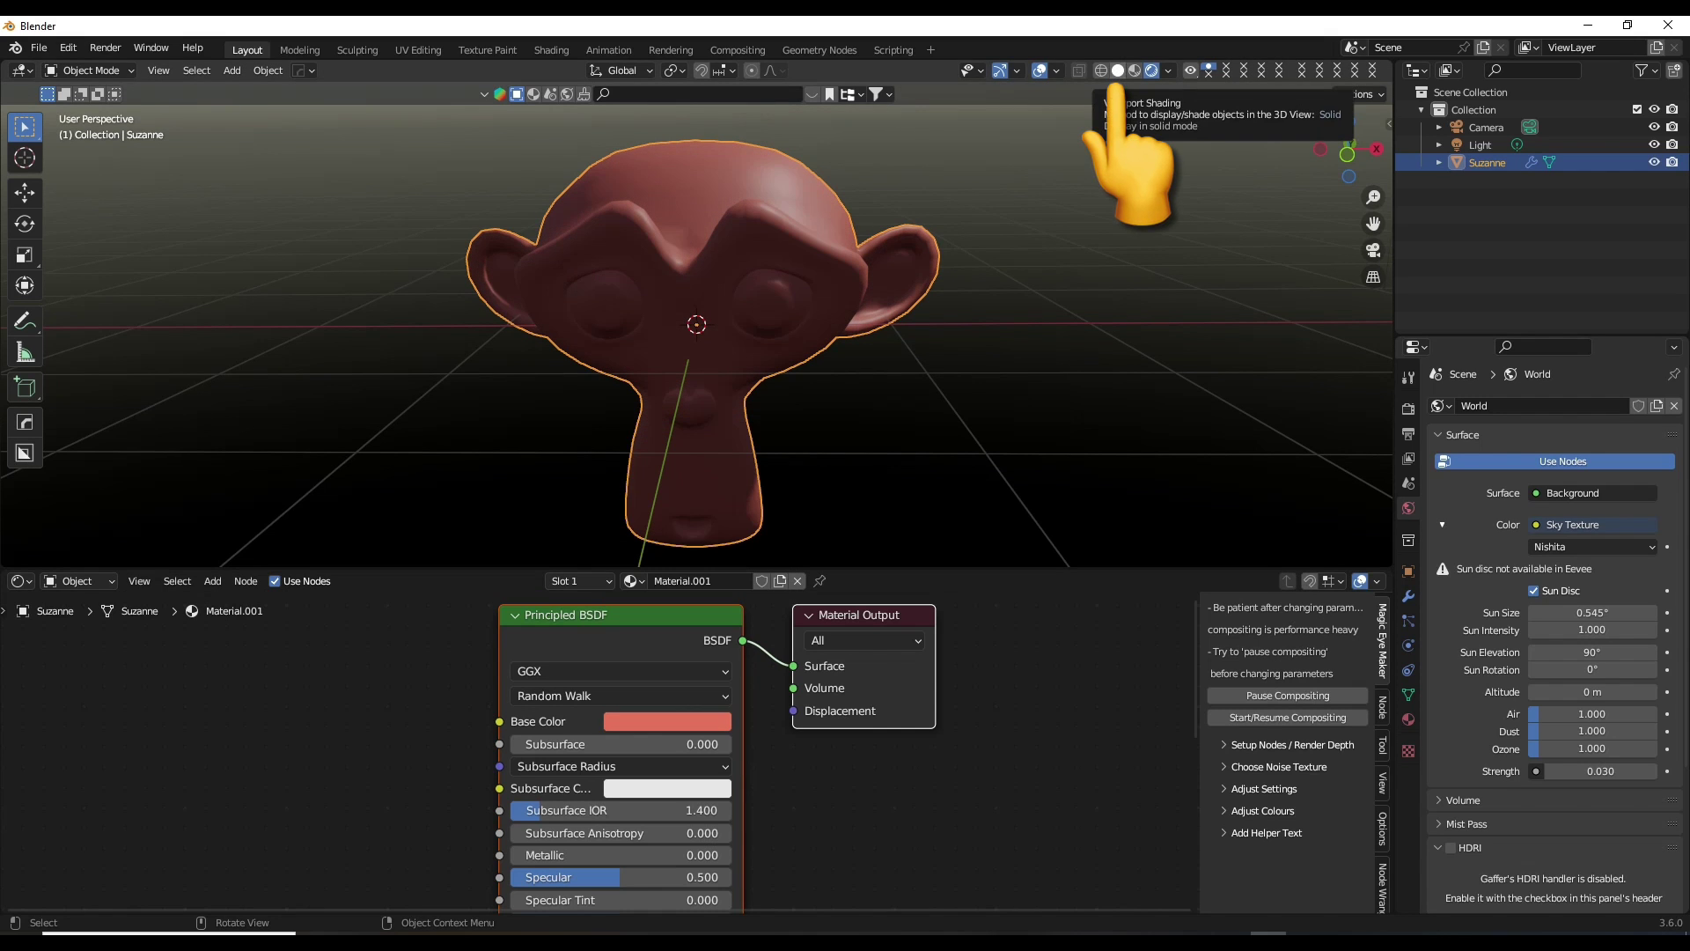
Return the viewport to Solid shading and rotate the whole monkey mesh 90° about the global Z axis in Edit Mode.
{"action": "left_click", "coordinate": [1116, 72]}
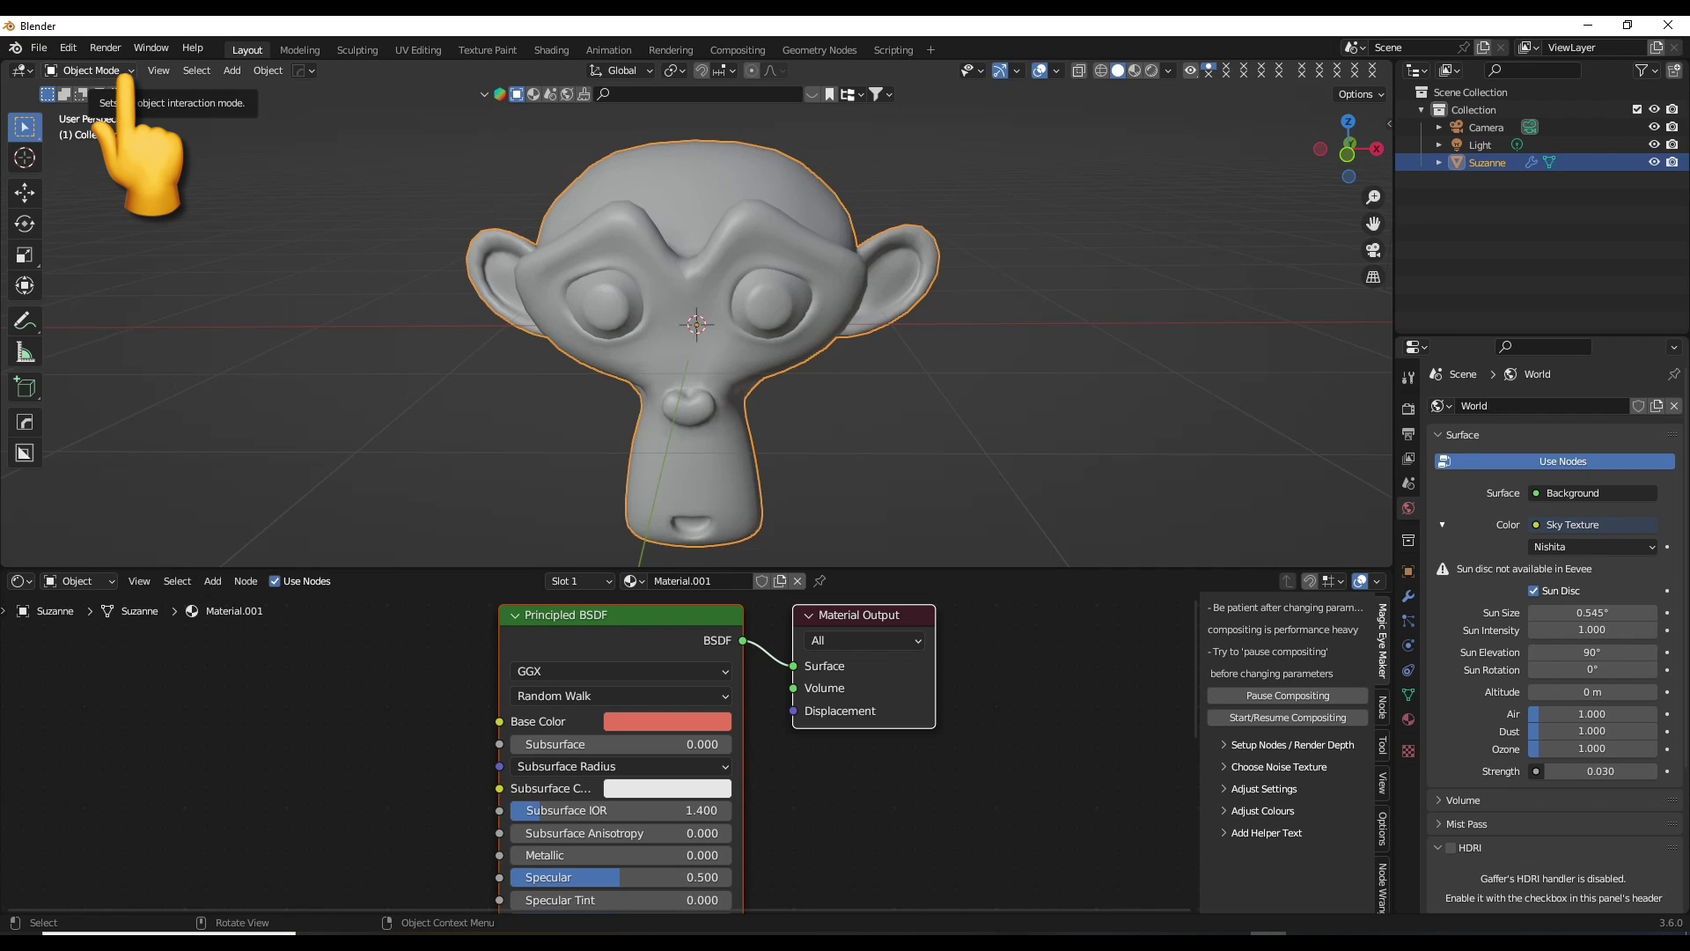
{"action": "left_click", "coordinate": [125, 70]}
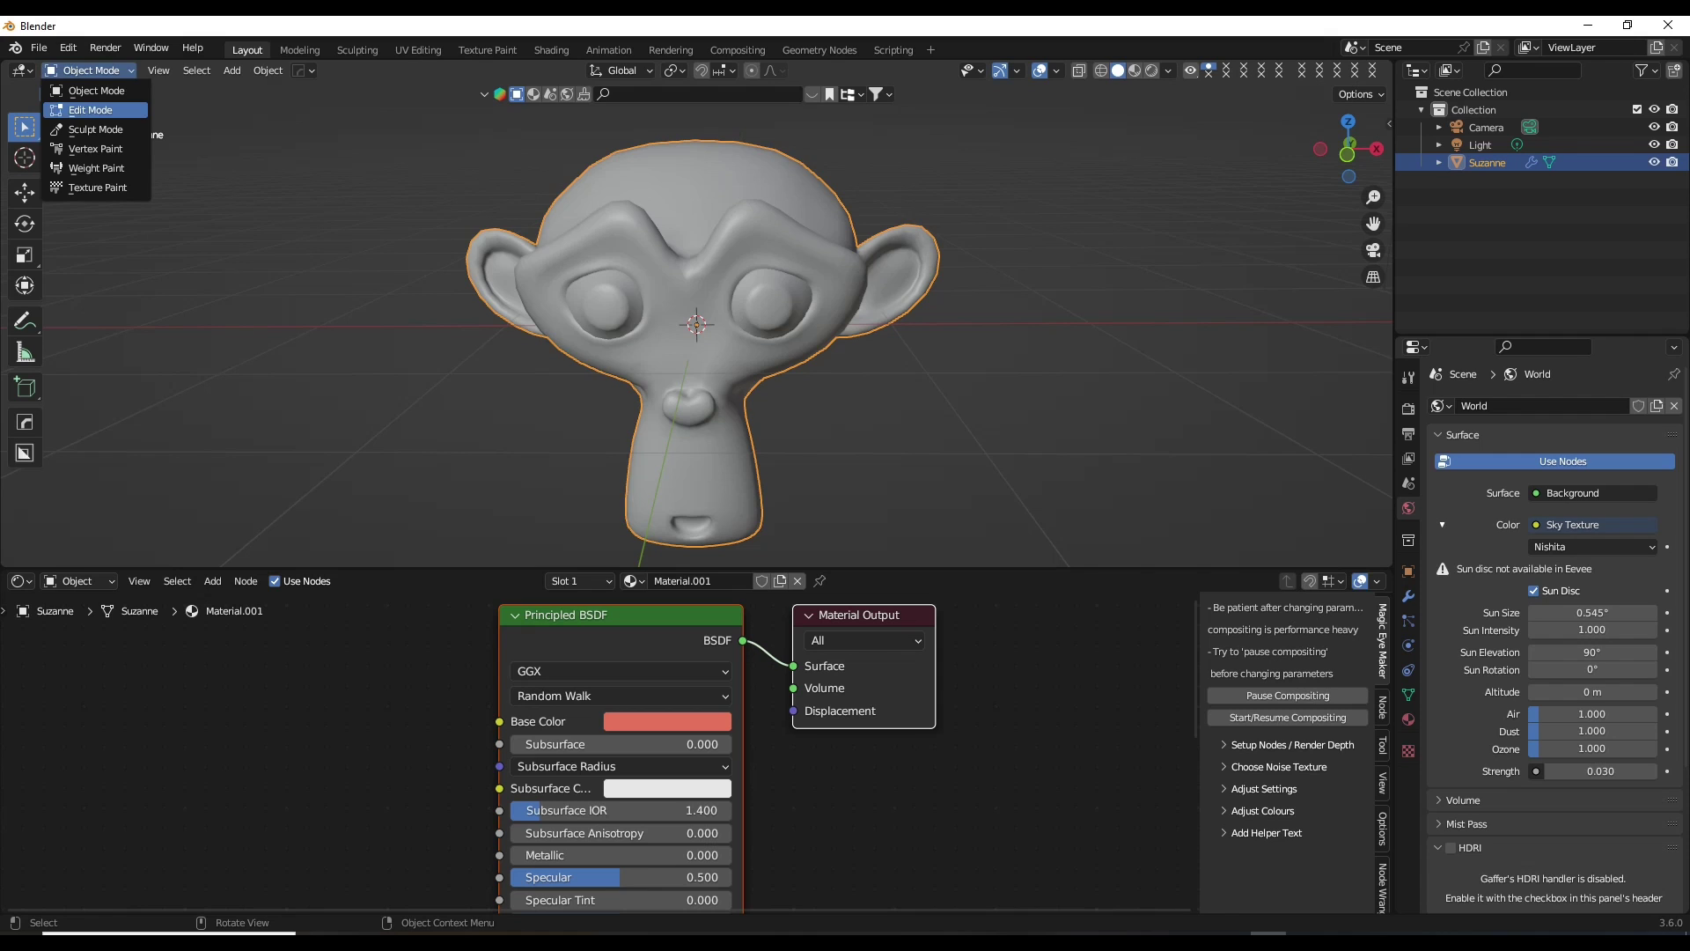
{"action": "left_click", "coordinate": [91, 110]}
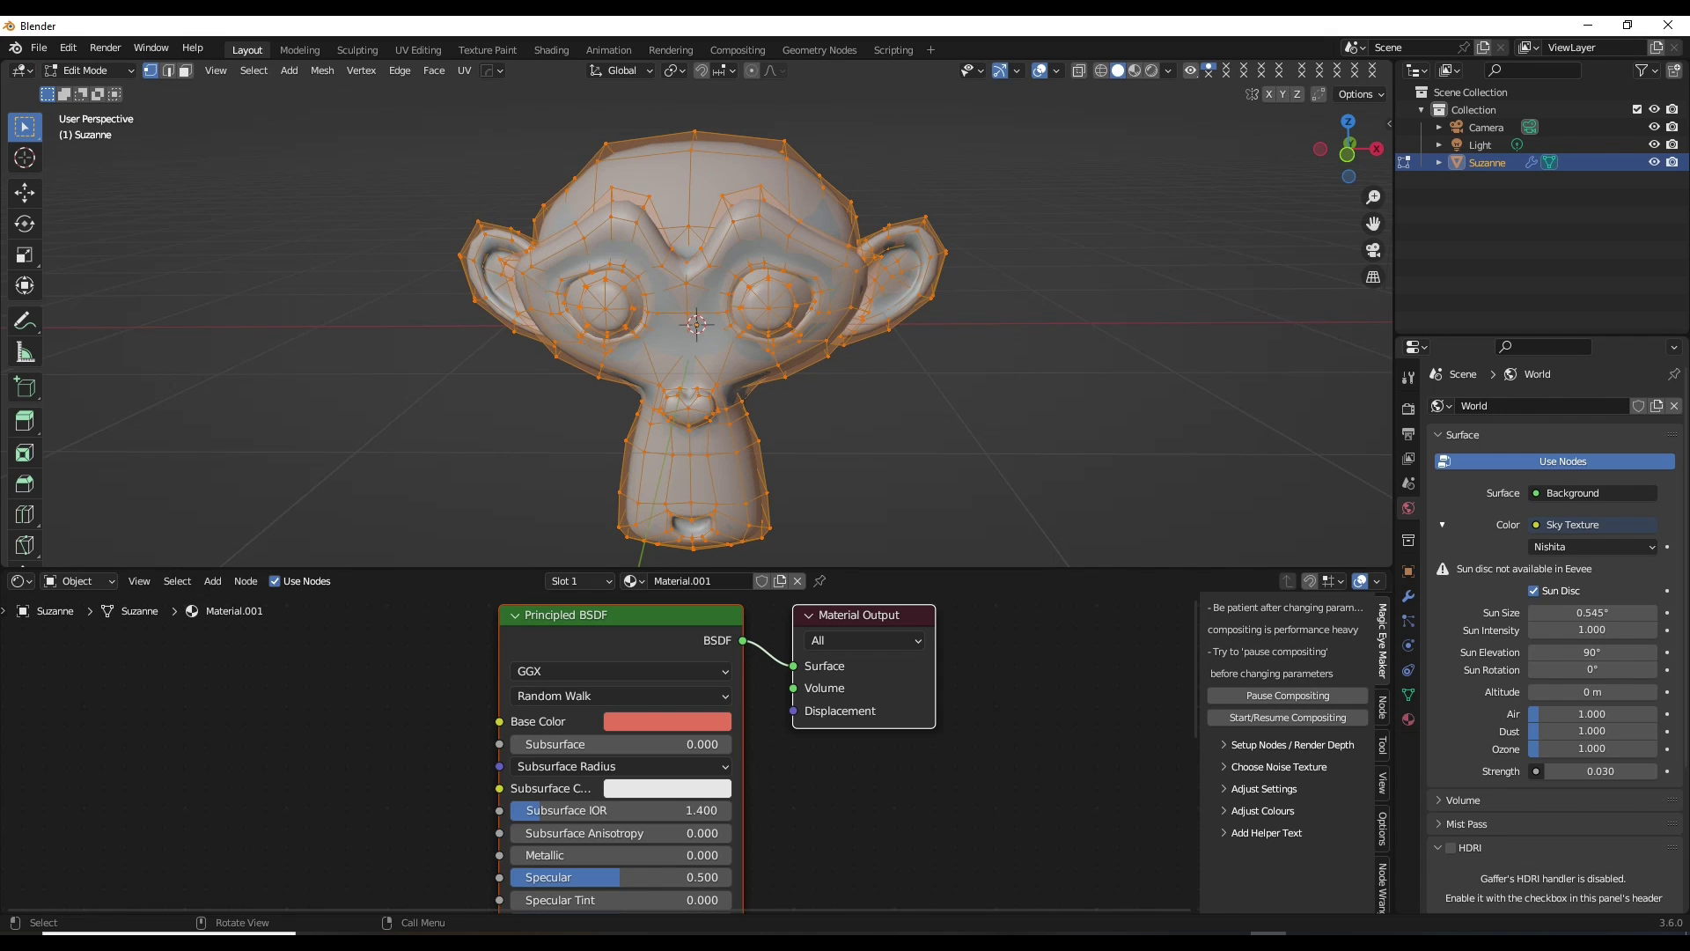
{"action": "key", "text": "r"}
{"action": "key", "text": "z"}
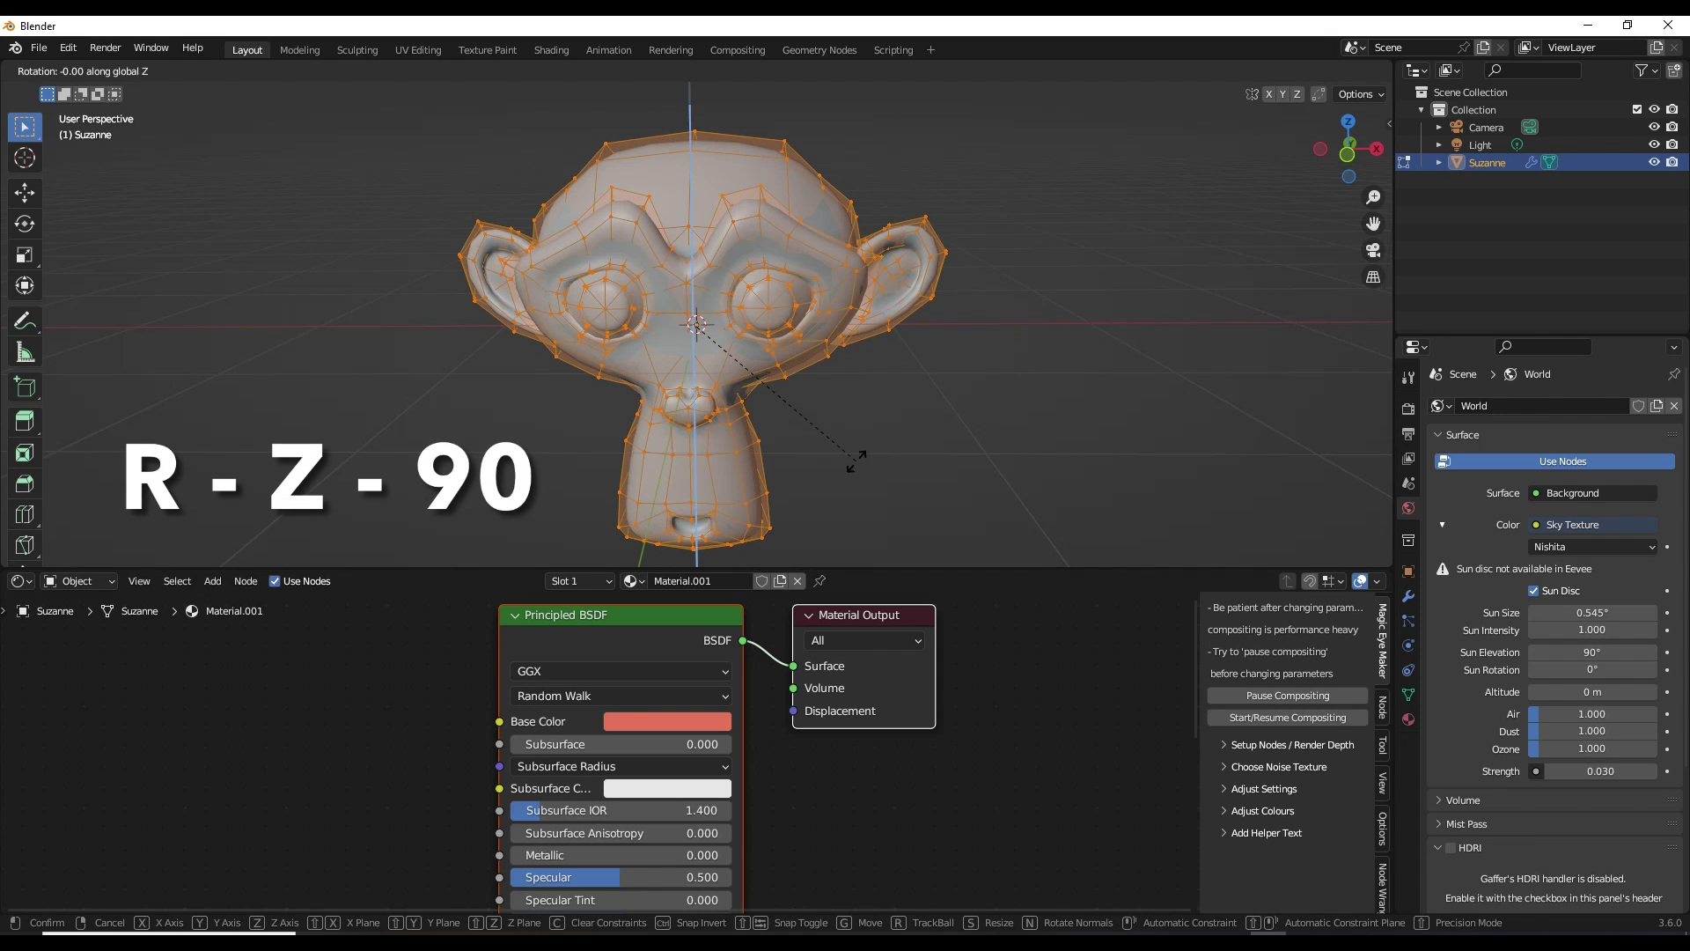
{"action": "type", "text": "9"}
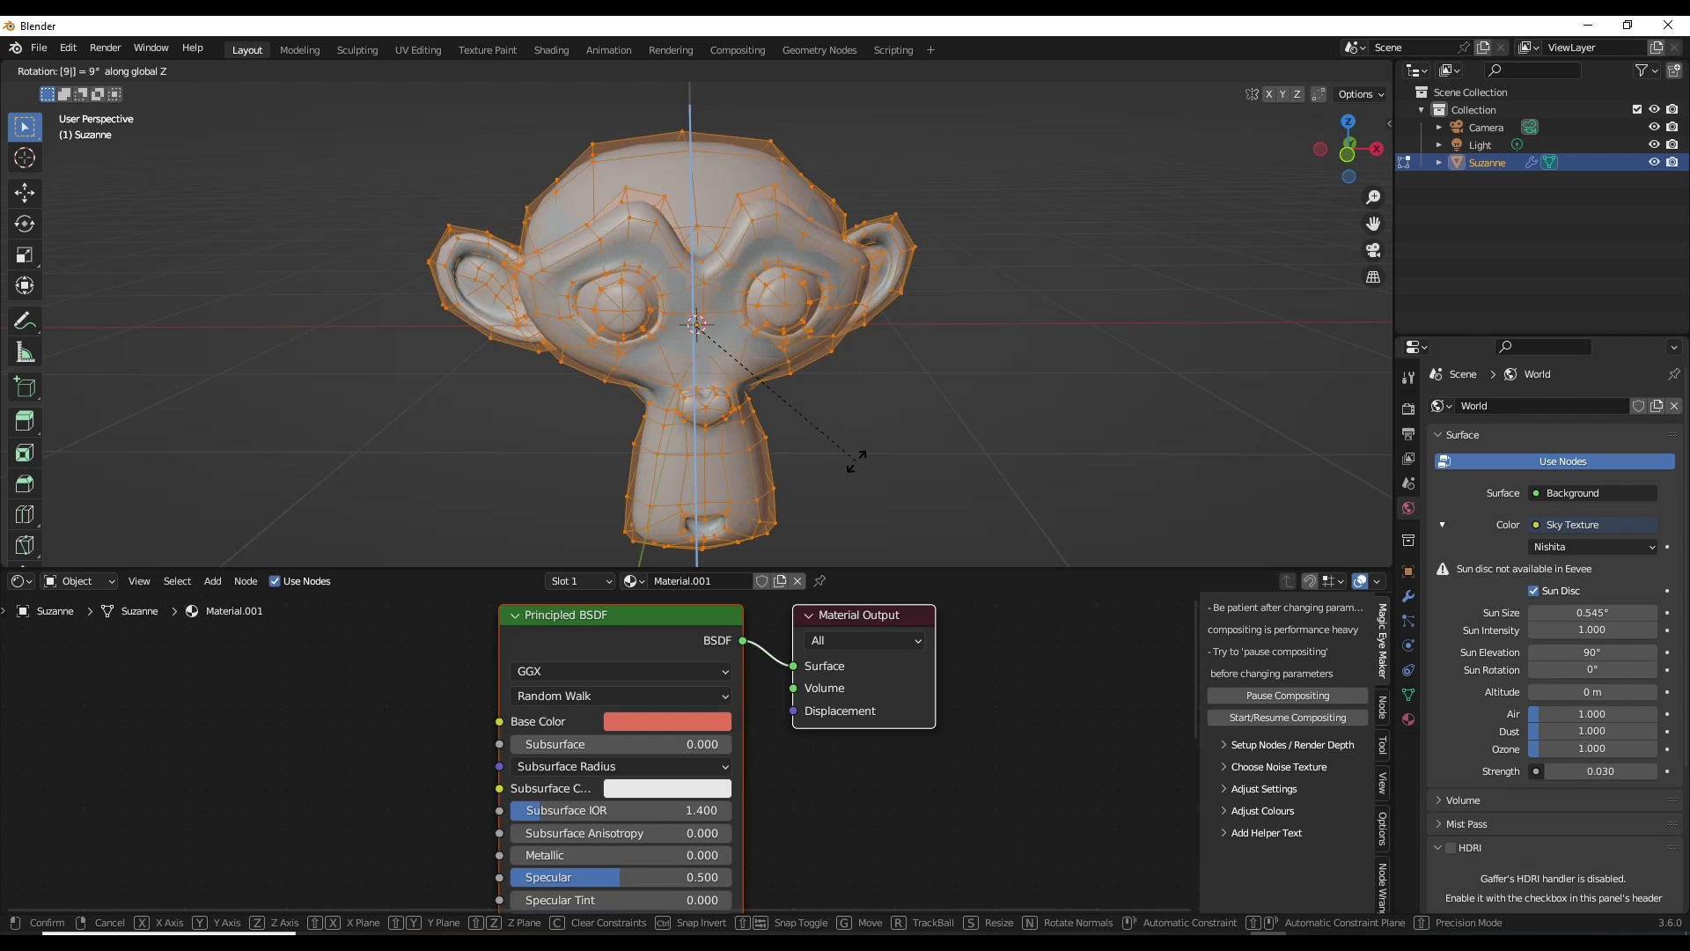
{"action": "type", "text": "0"}
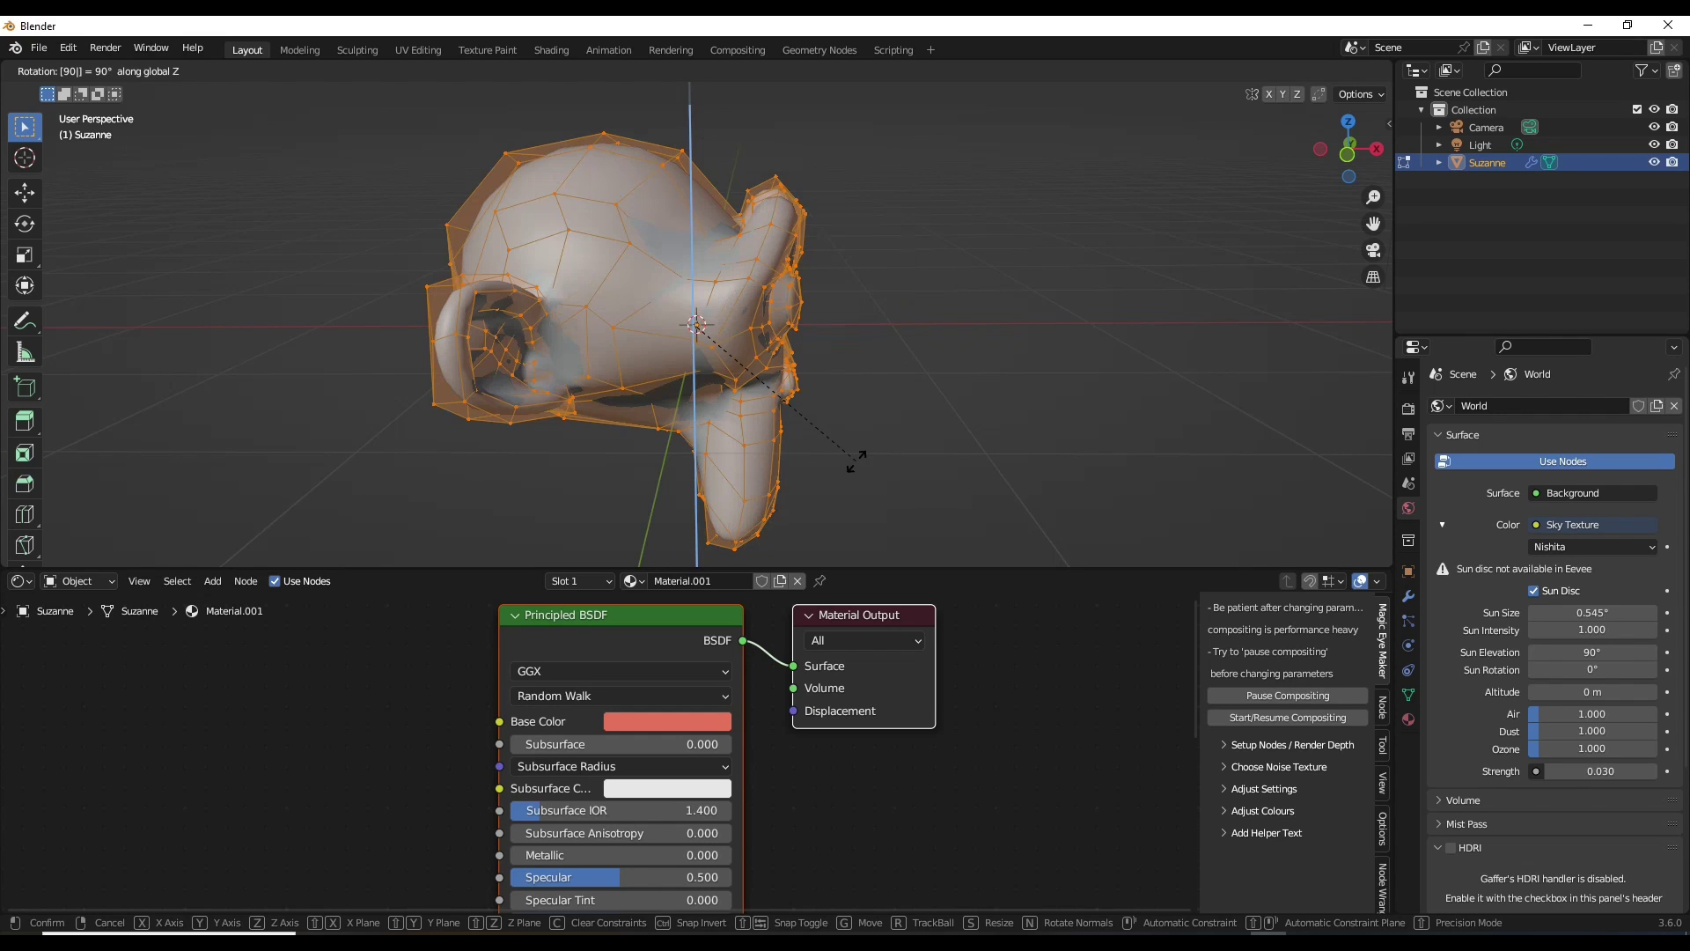
{"action": "key", "text": "Return"}
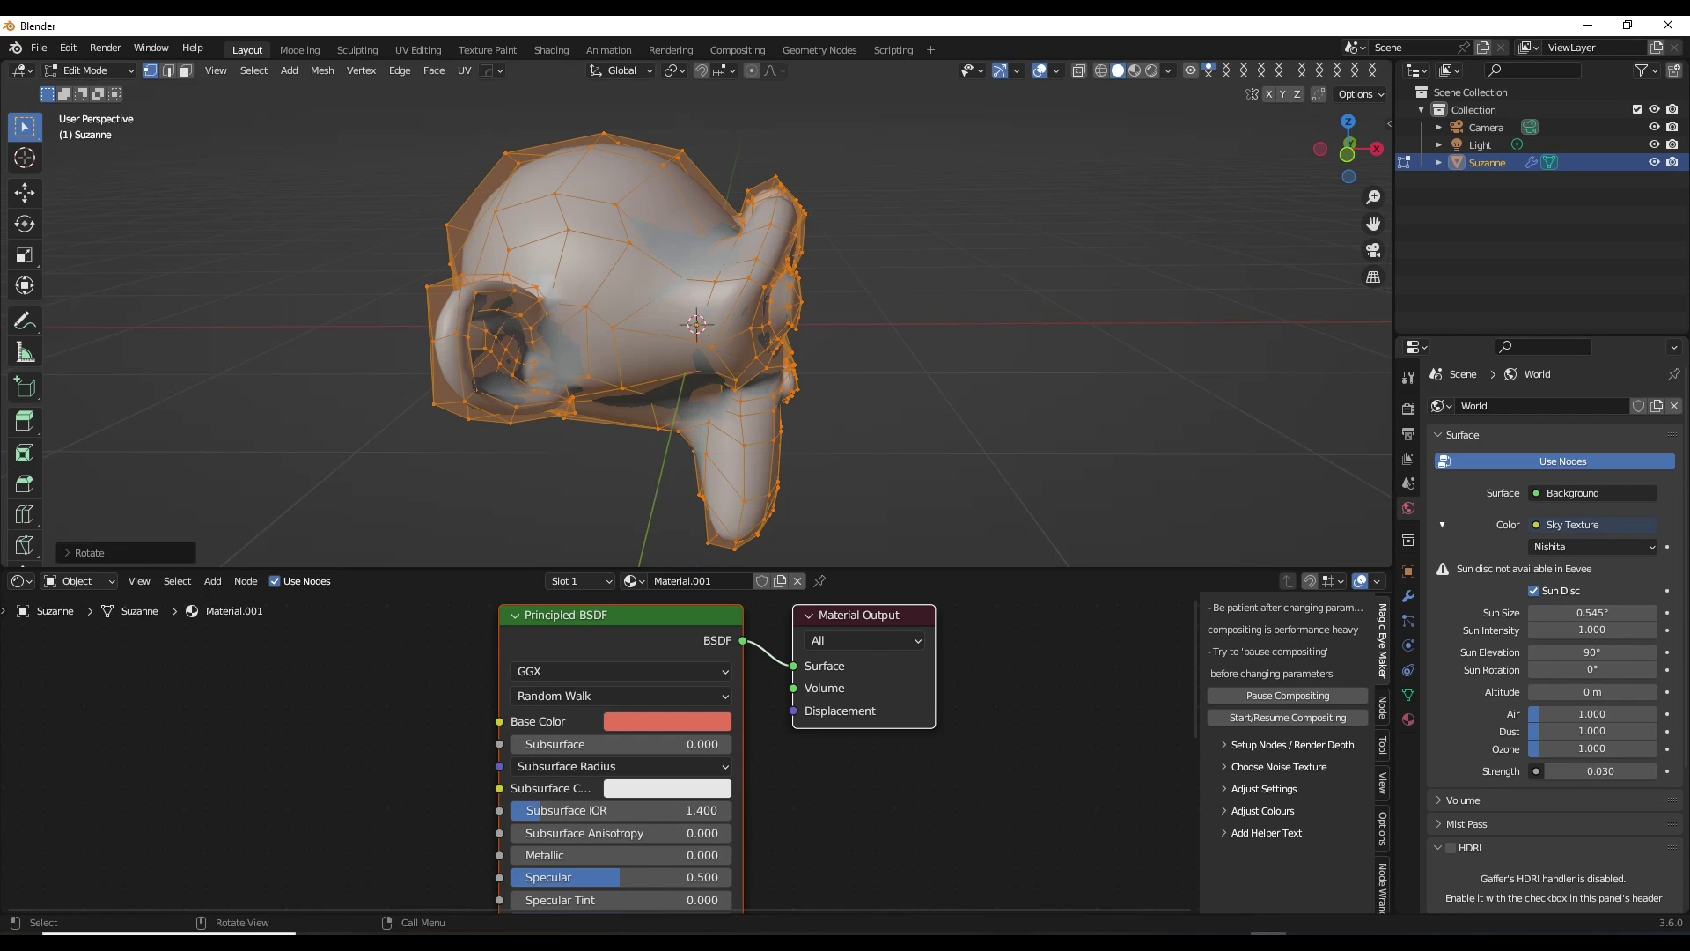
Move the whole monkey mesh -15 m along the global X axis in Edit Mode.
{"action": "key", "text": "g"}
{"action": "key", "text": "x"}
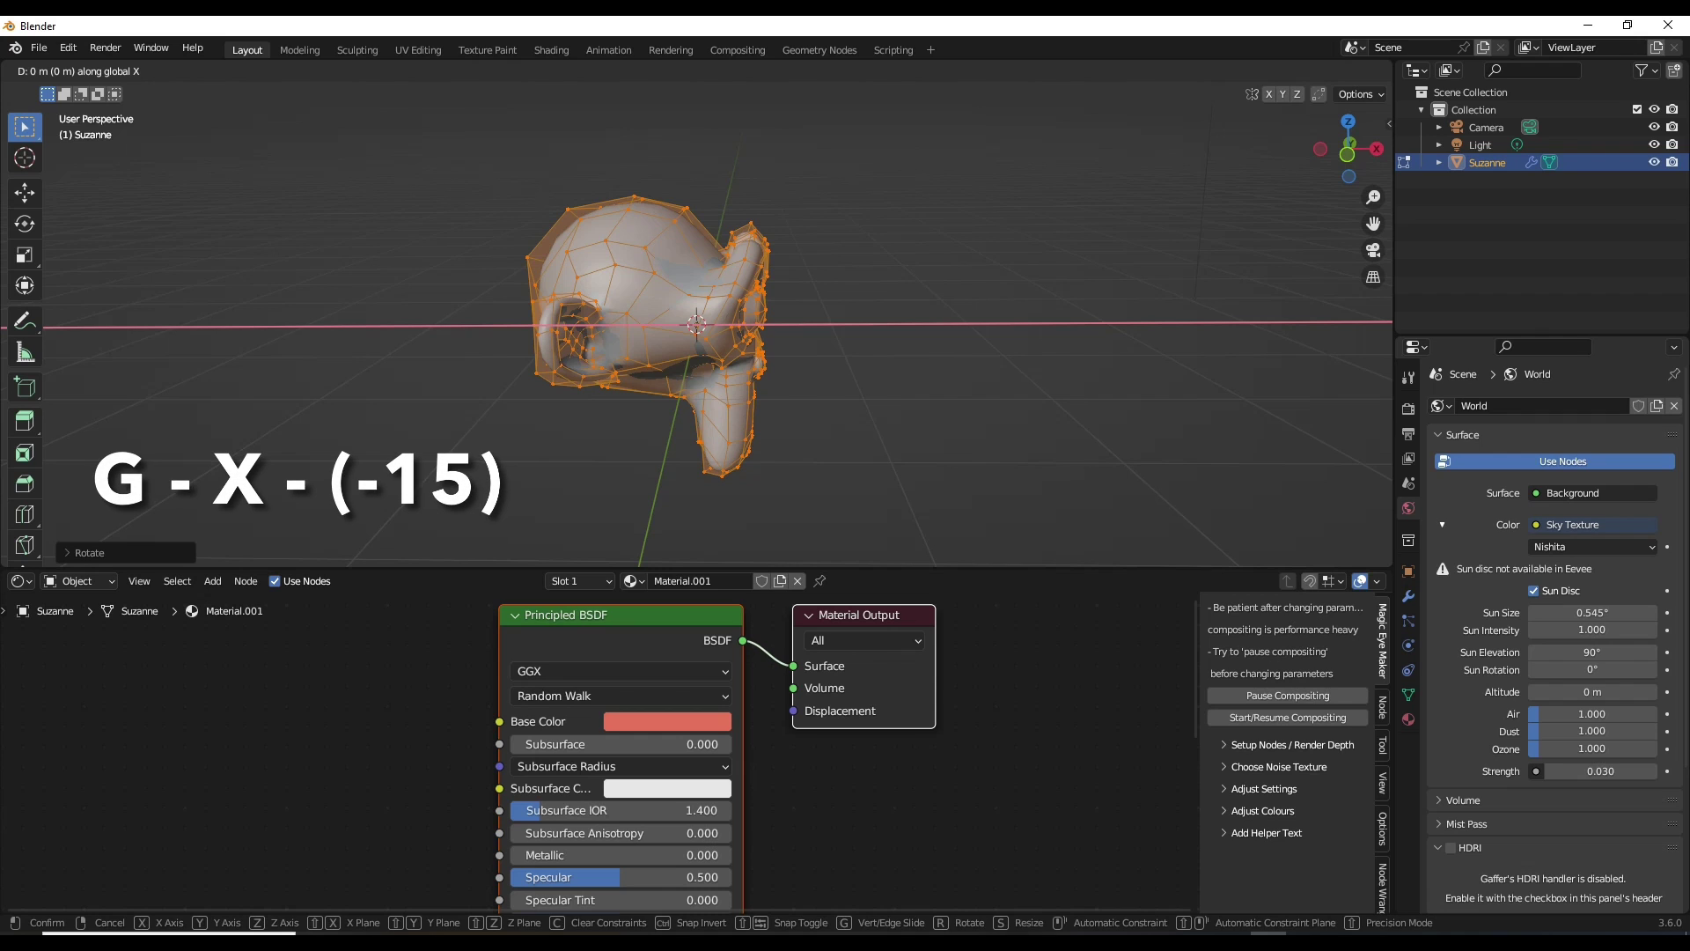
{"action": "type", "text": "-1"}
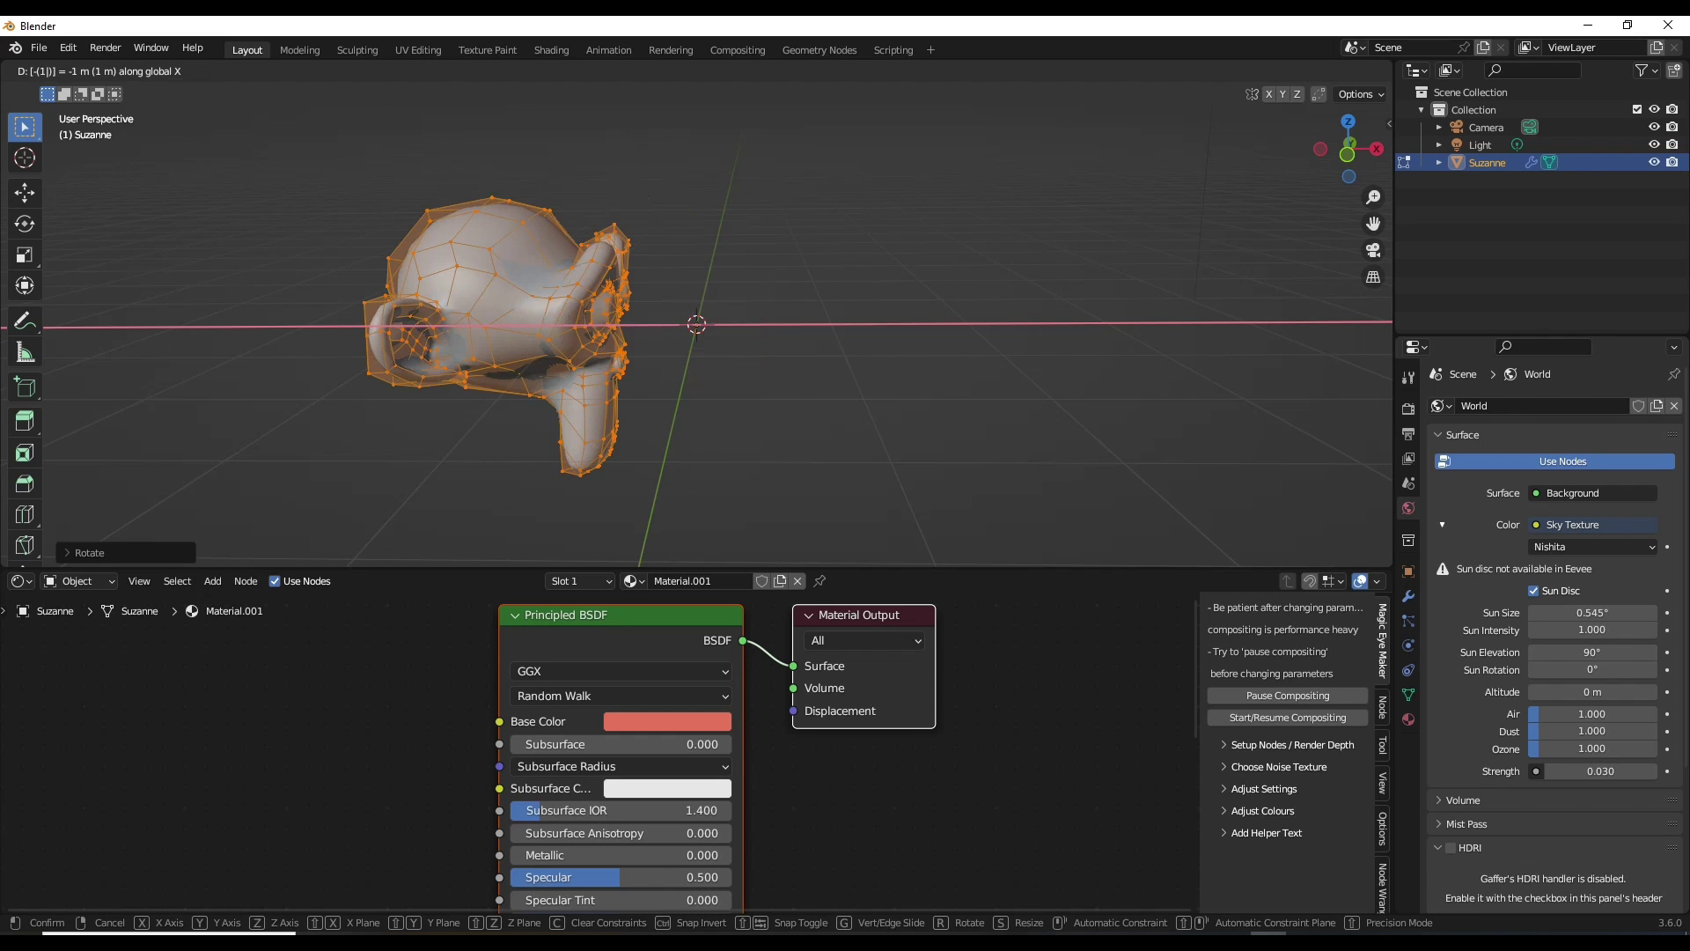
{"action": "type", "text": "5"}
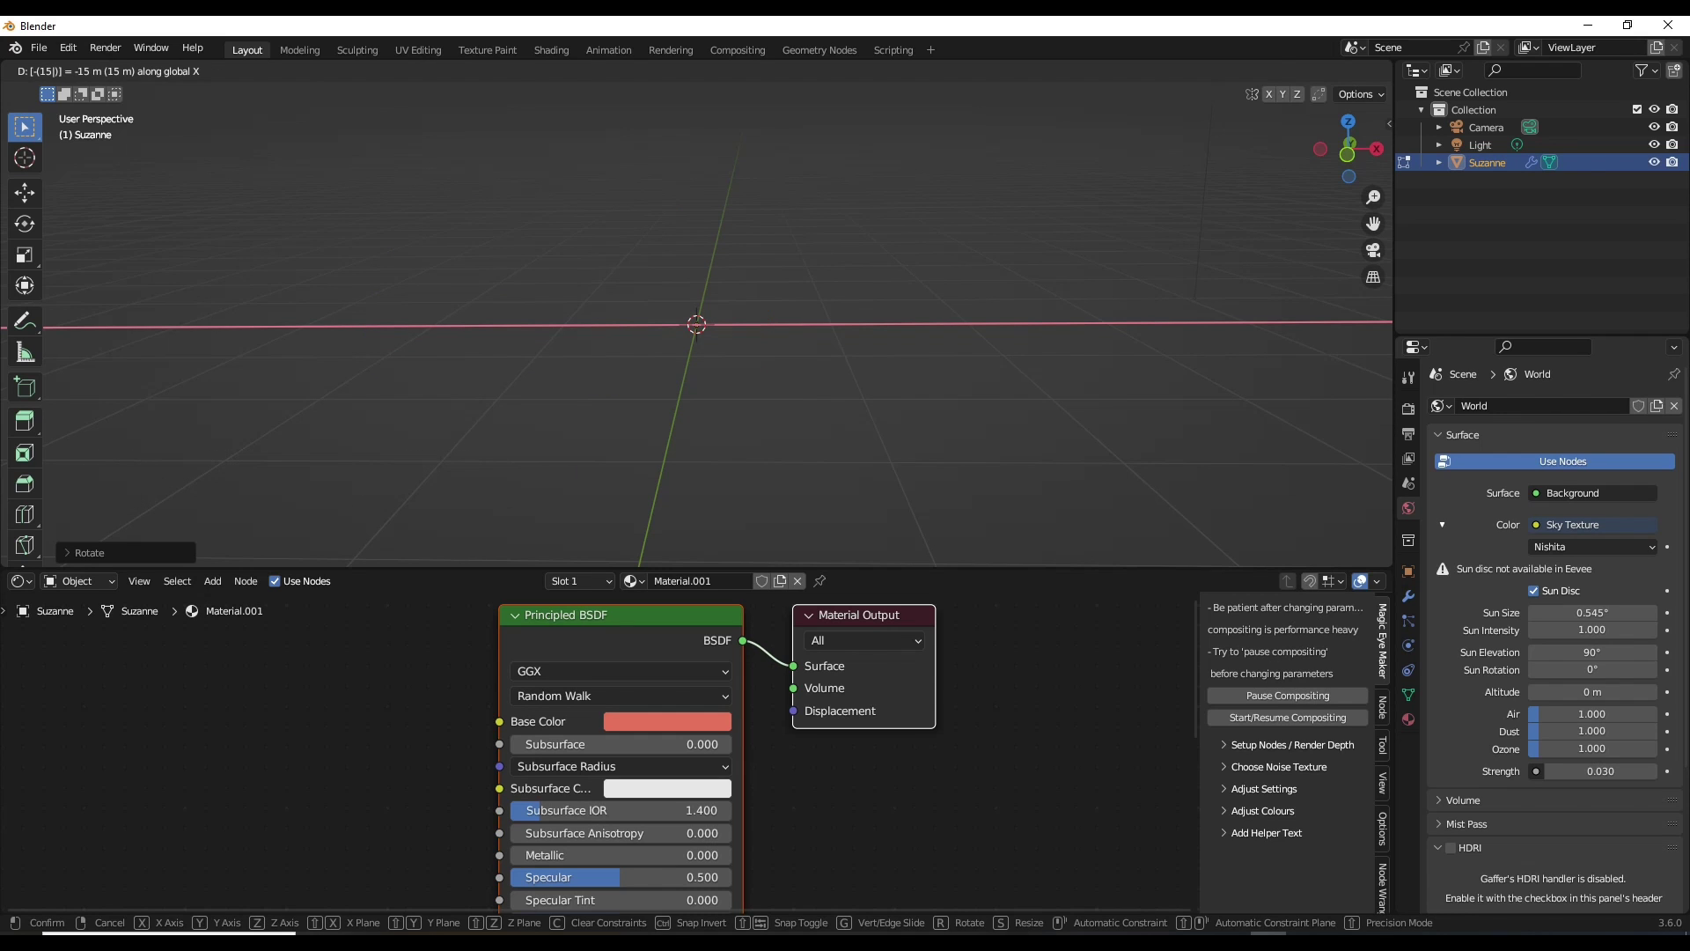
{"action": "key", "text": "Return"}
{"action": "key", "text": "Tab"}
{"action": "key", "text": "Home"}
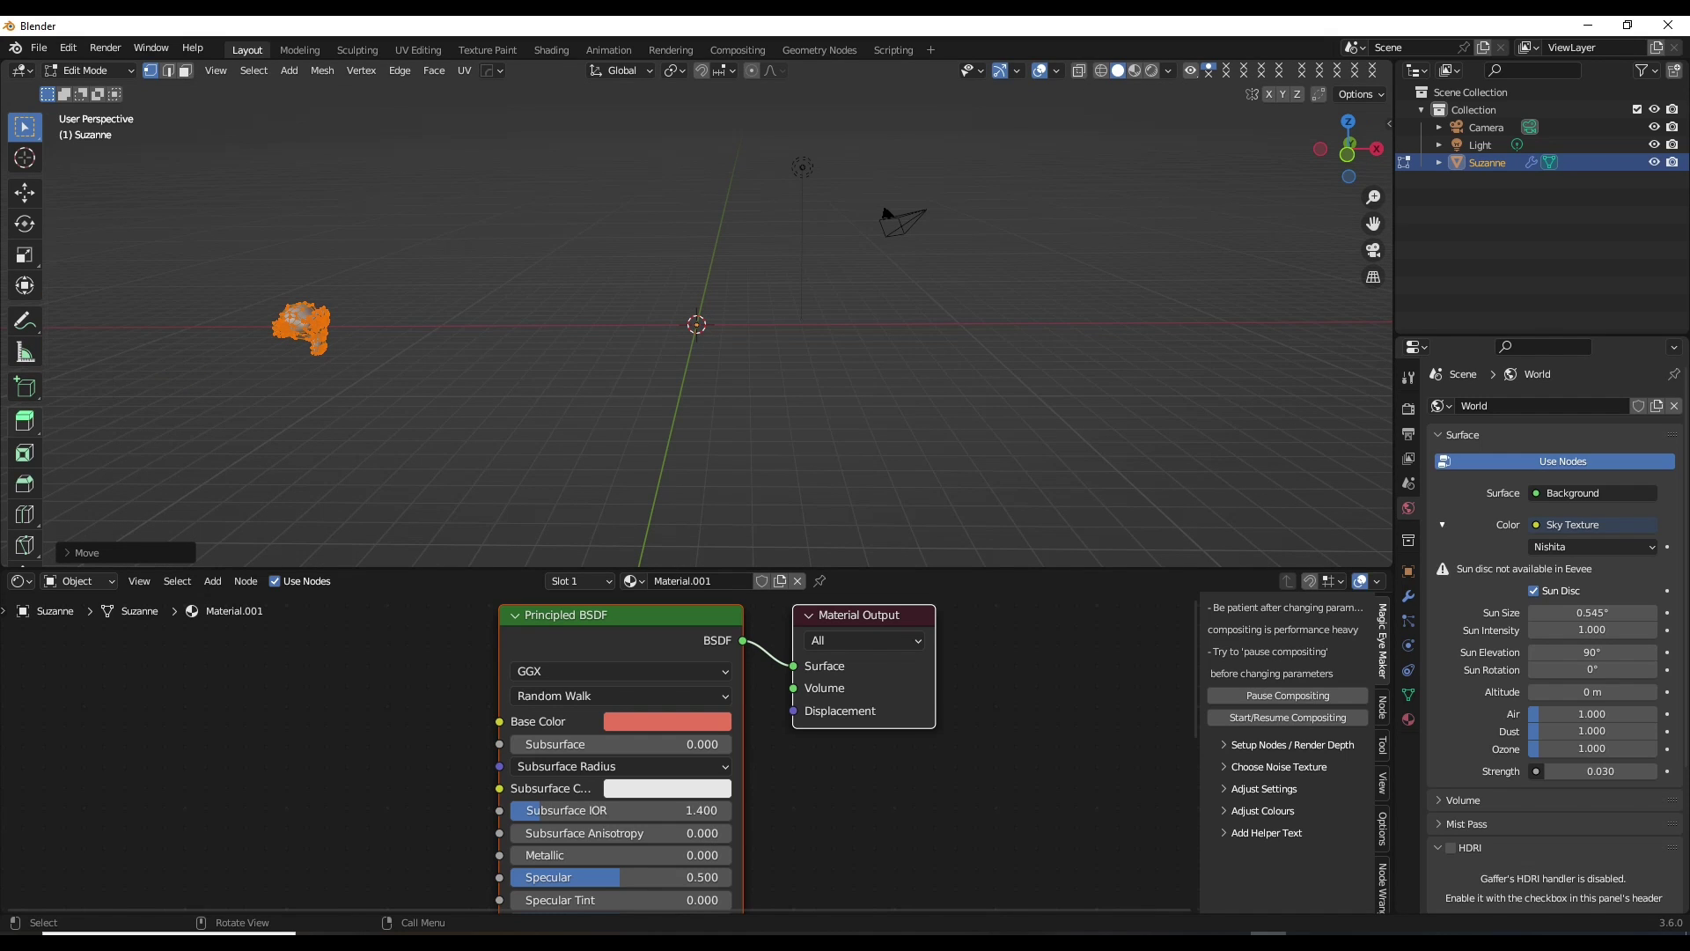
{"action": "scroll", "coordinate": [25, 396], "scroll_direction": "down", "scroll_amount": 5}
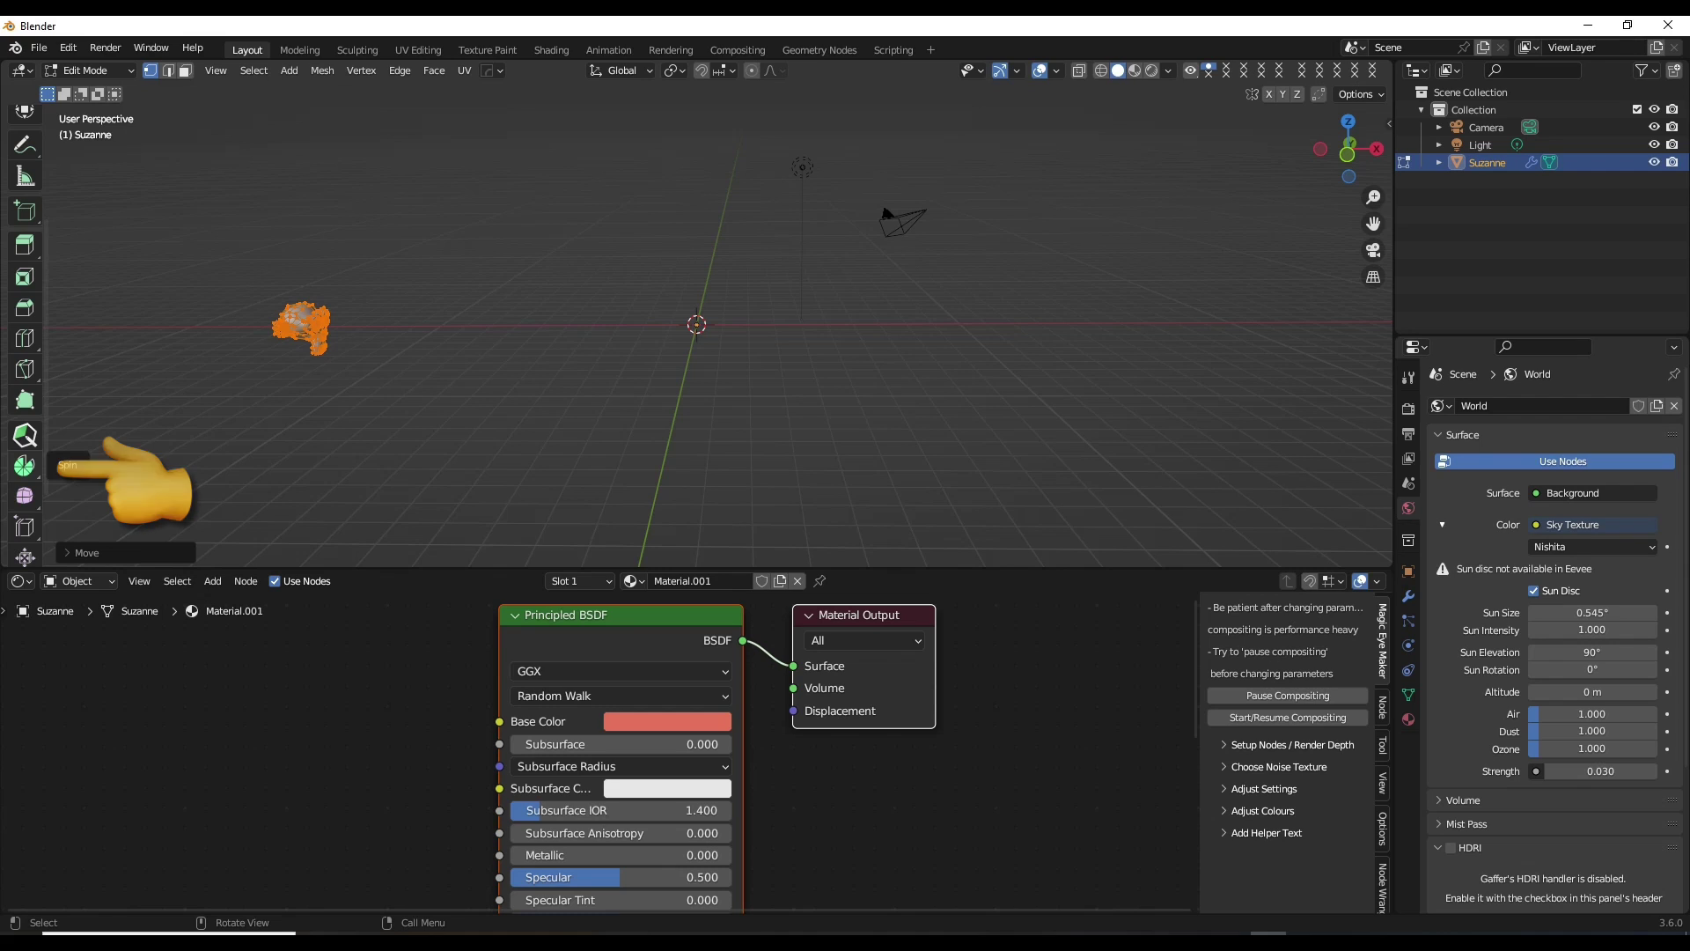
Spin the selected monkey mesh around the world origin about the Z axis and set the spin angle to -180°.
{"action": "left_click", "coordinate": [25, 465]}
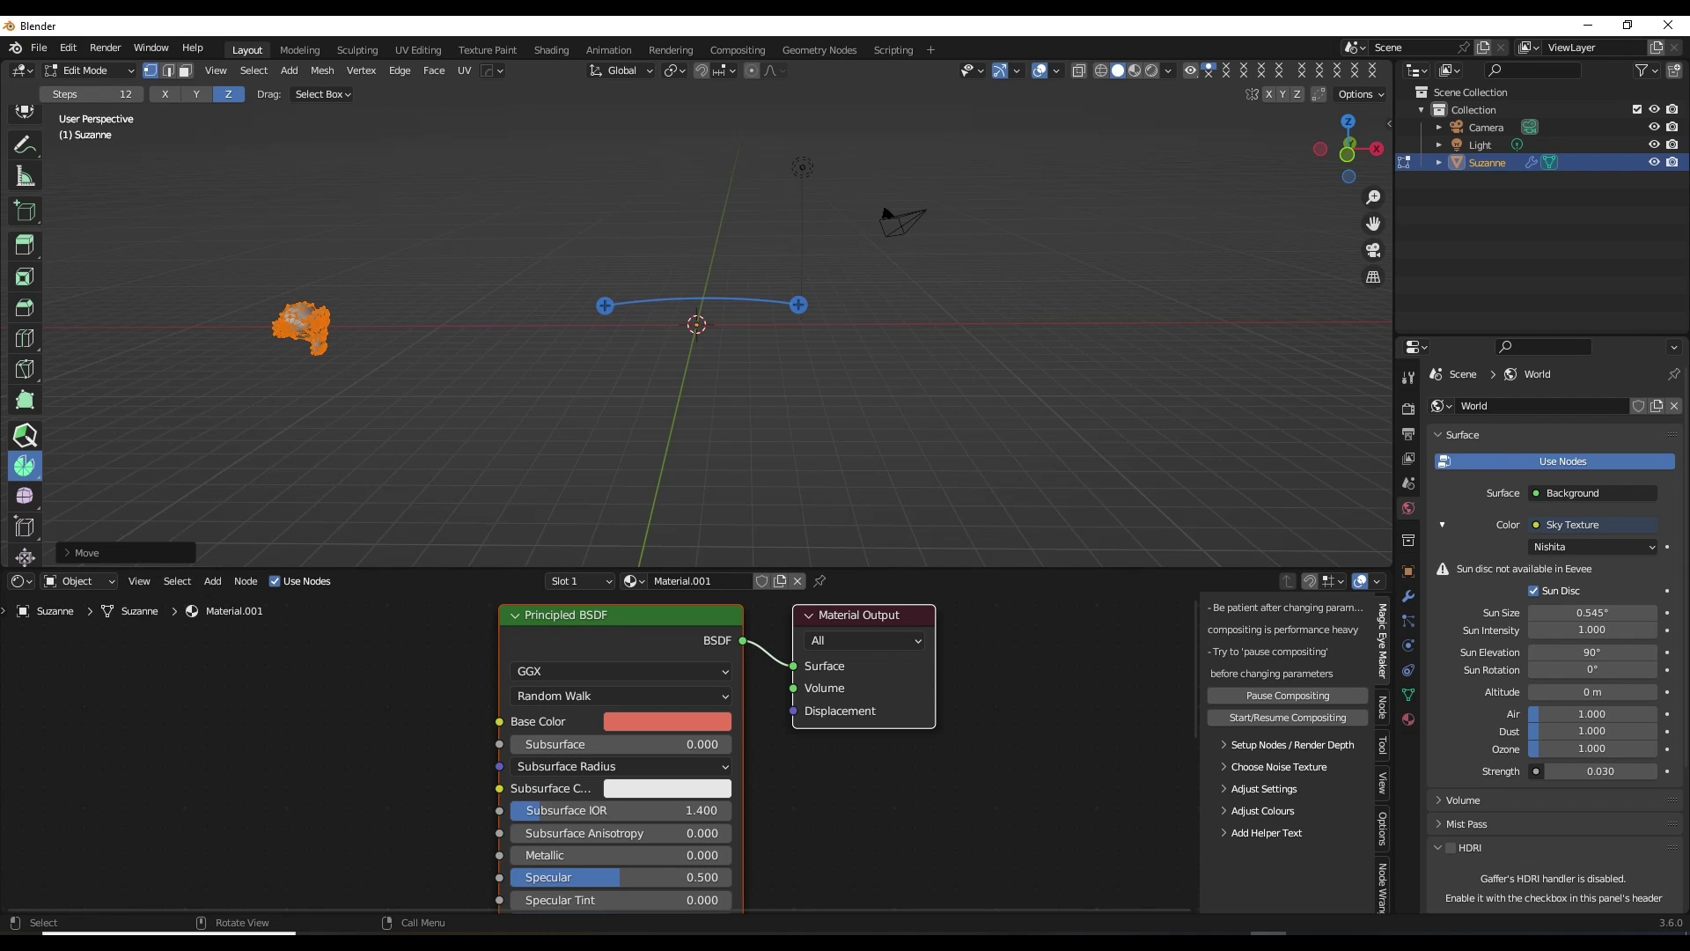
{"action": "left_click_drag", "start_coordinate": [799, 306], "coordinate": [776, 348]}
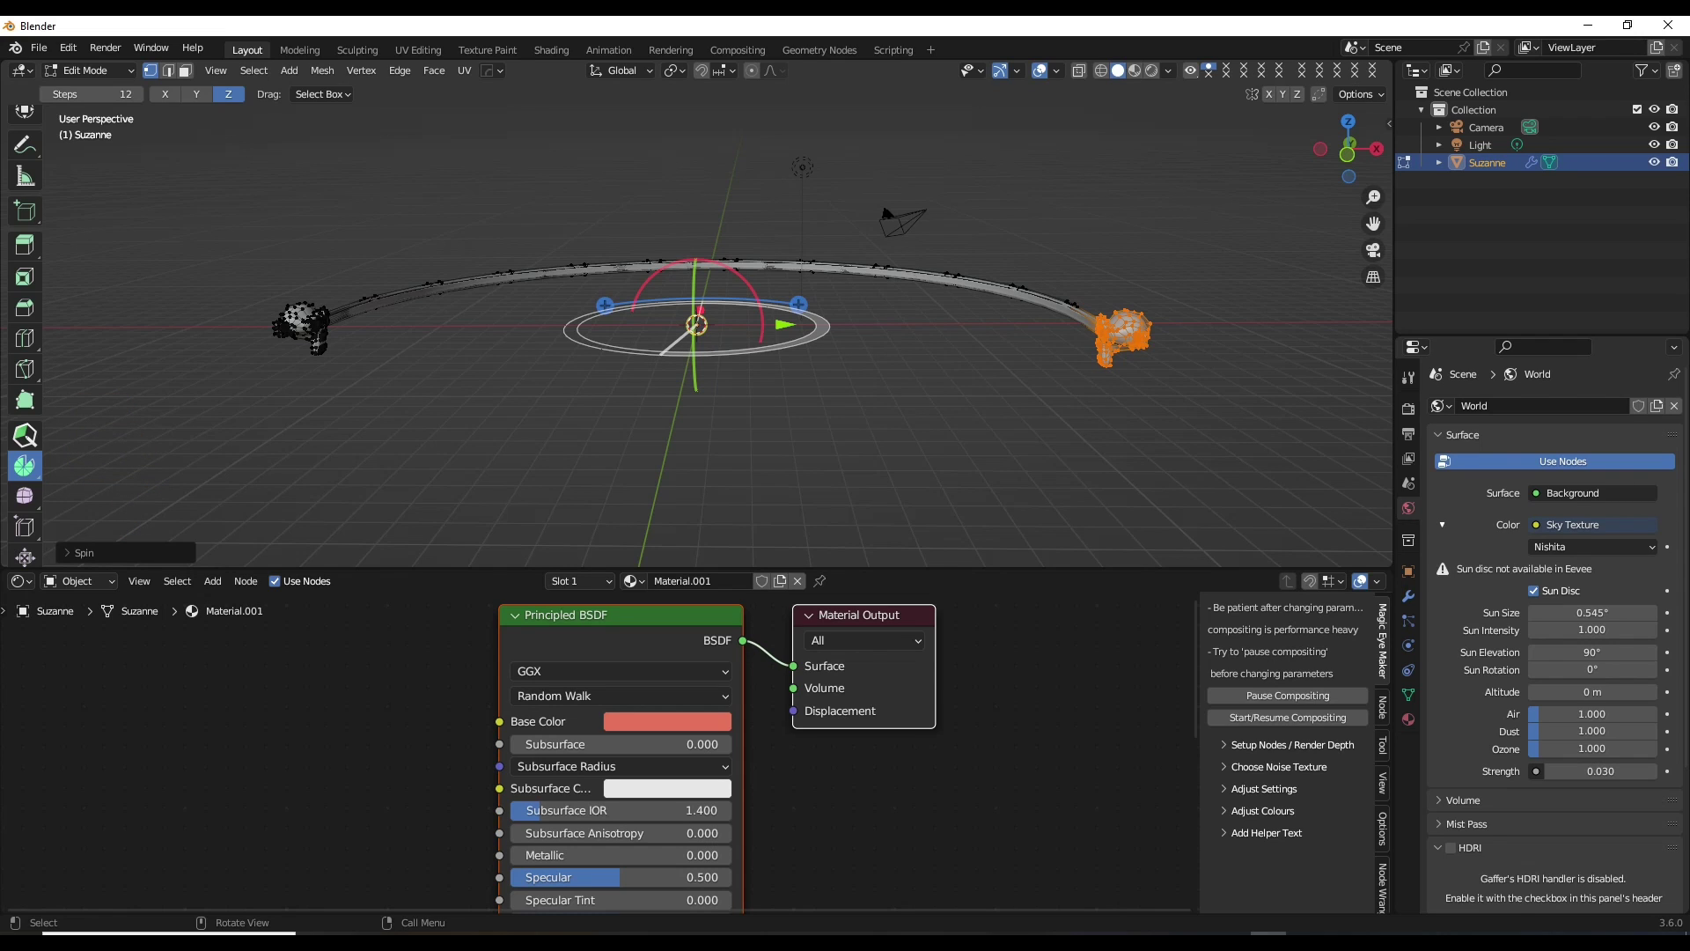
{"action": "left_click", "coordinate": [81, 552]}
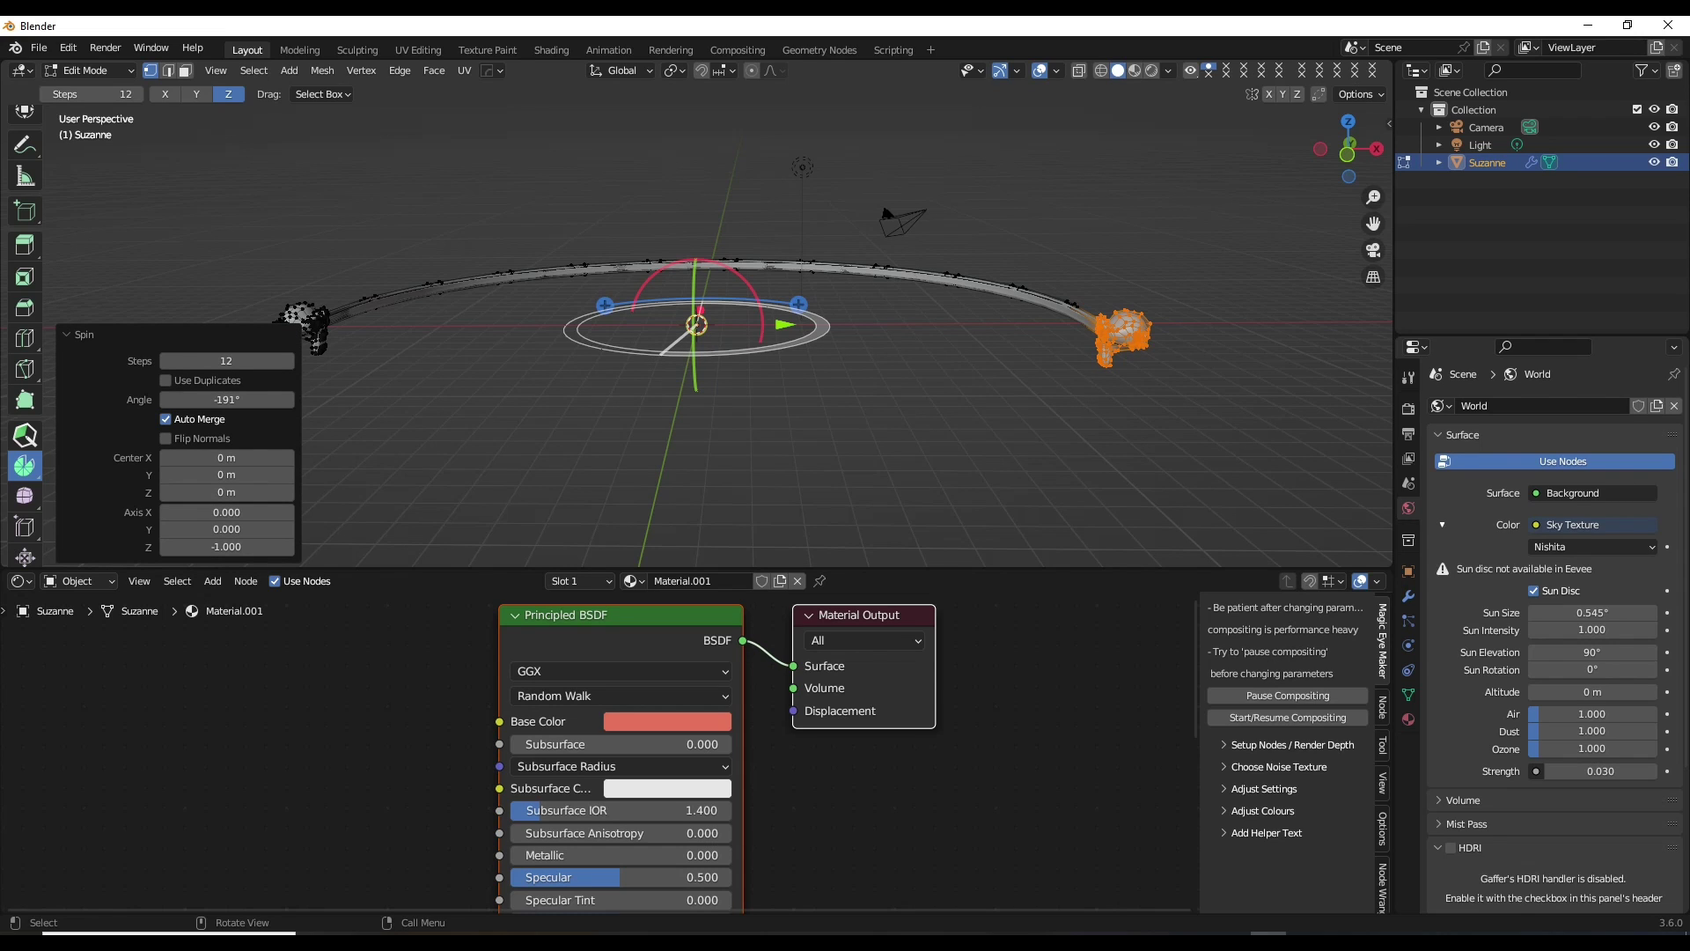
{"action": "left_click", "coordinate": [226, 400]}
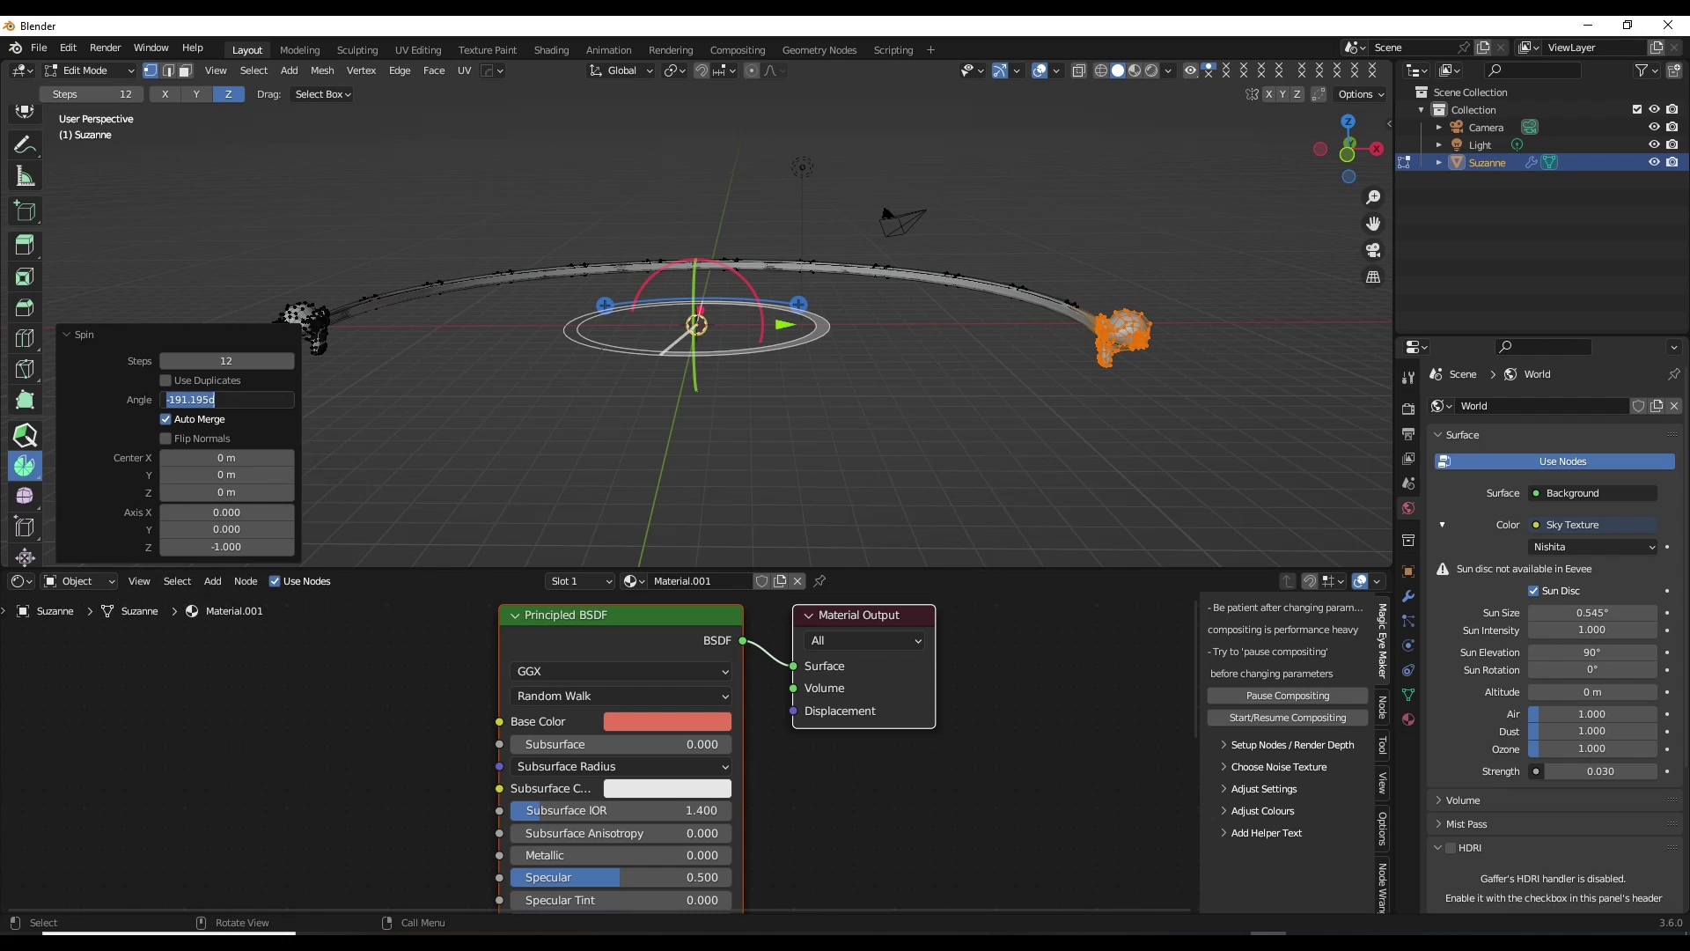
{"action": "key", "text": "BackSpace"}
{"action": "type", "text": "-180"}
{"action": "key", "text": "Return"}
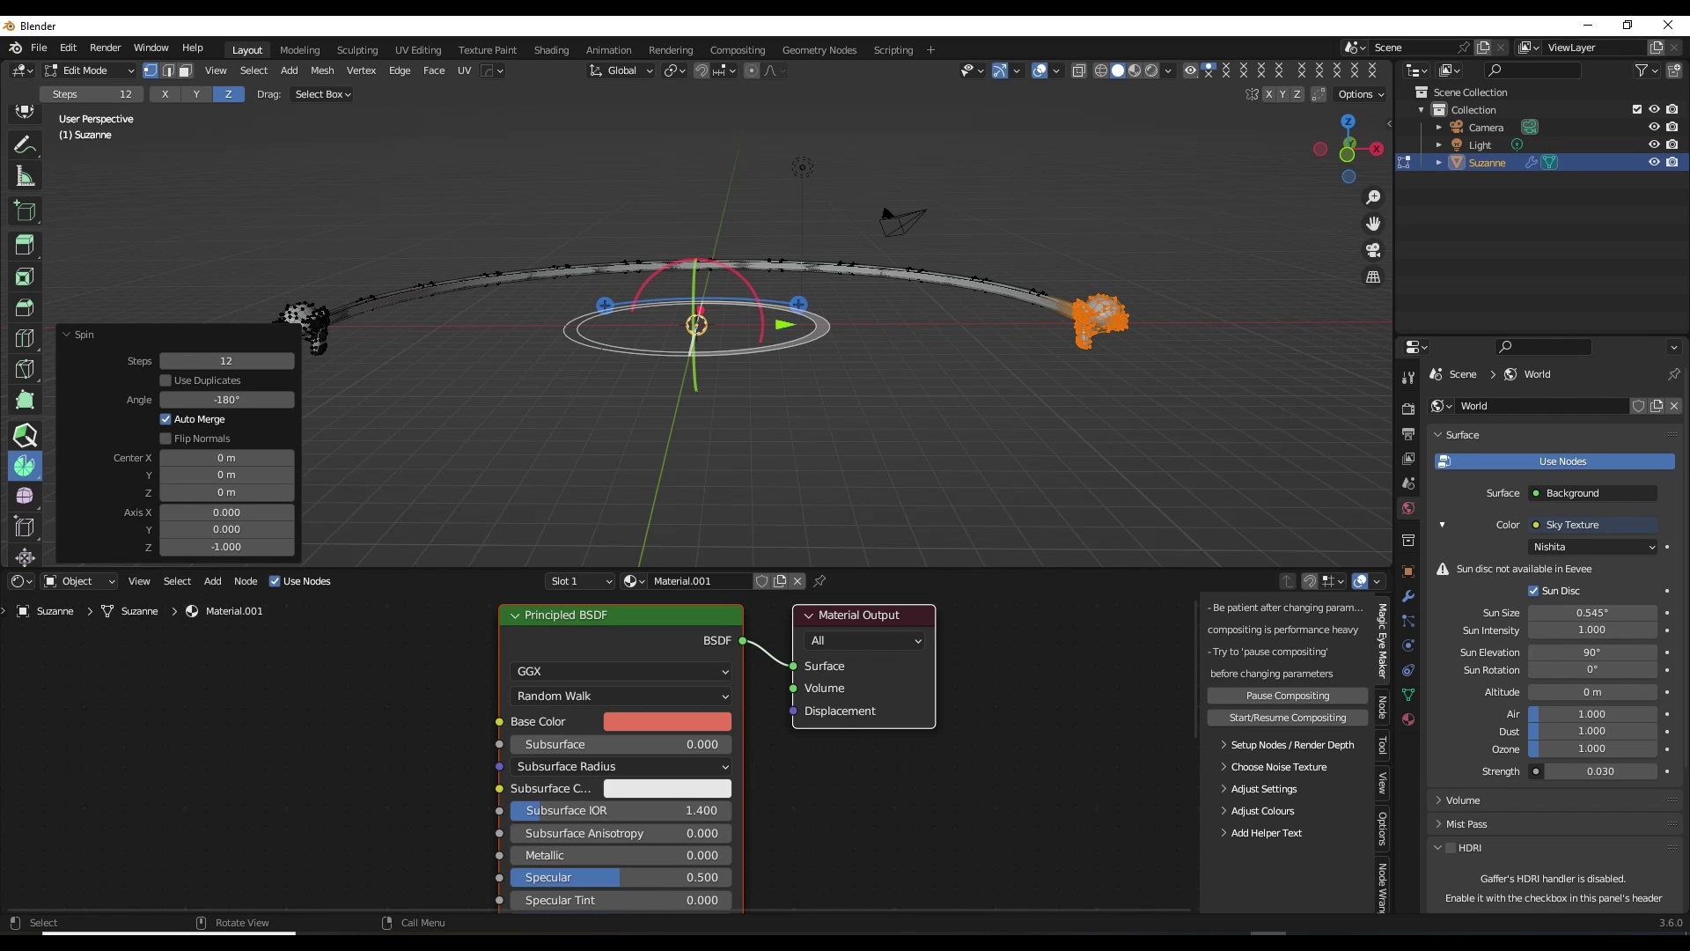
Make the spin produce separate duplicates of the monkey and set its number of steps to 15.
{"action": "left_click", "coordinate": [165, 380]}
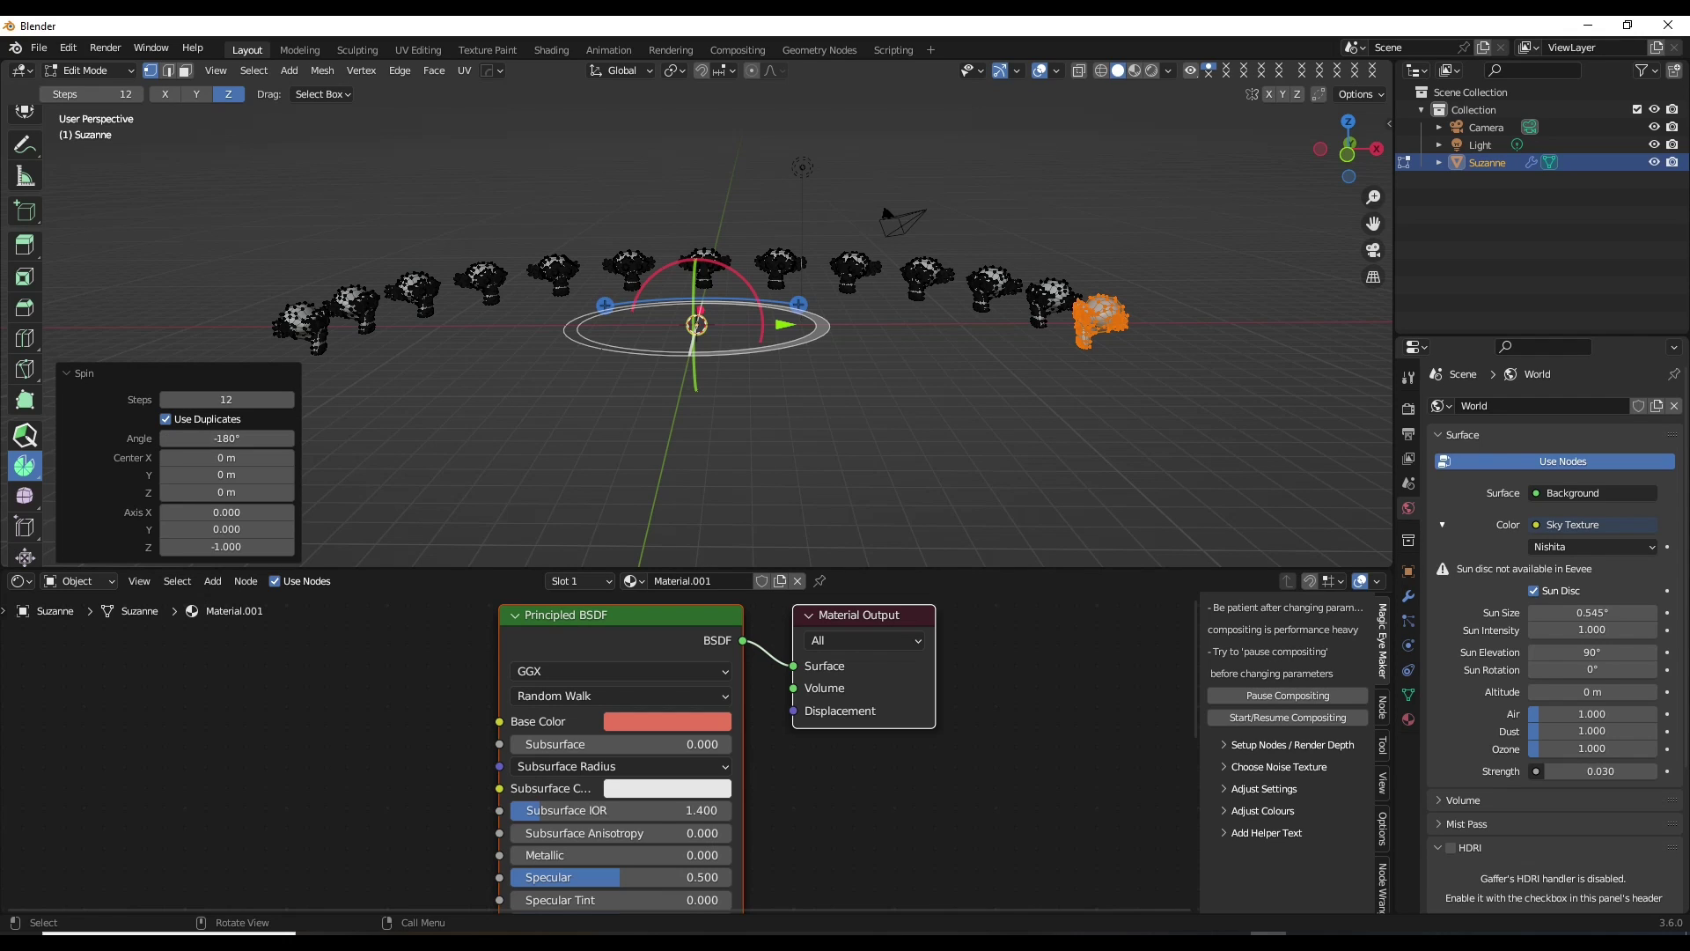
{"action": "left_click", "coordinate": [226, 400]}
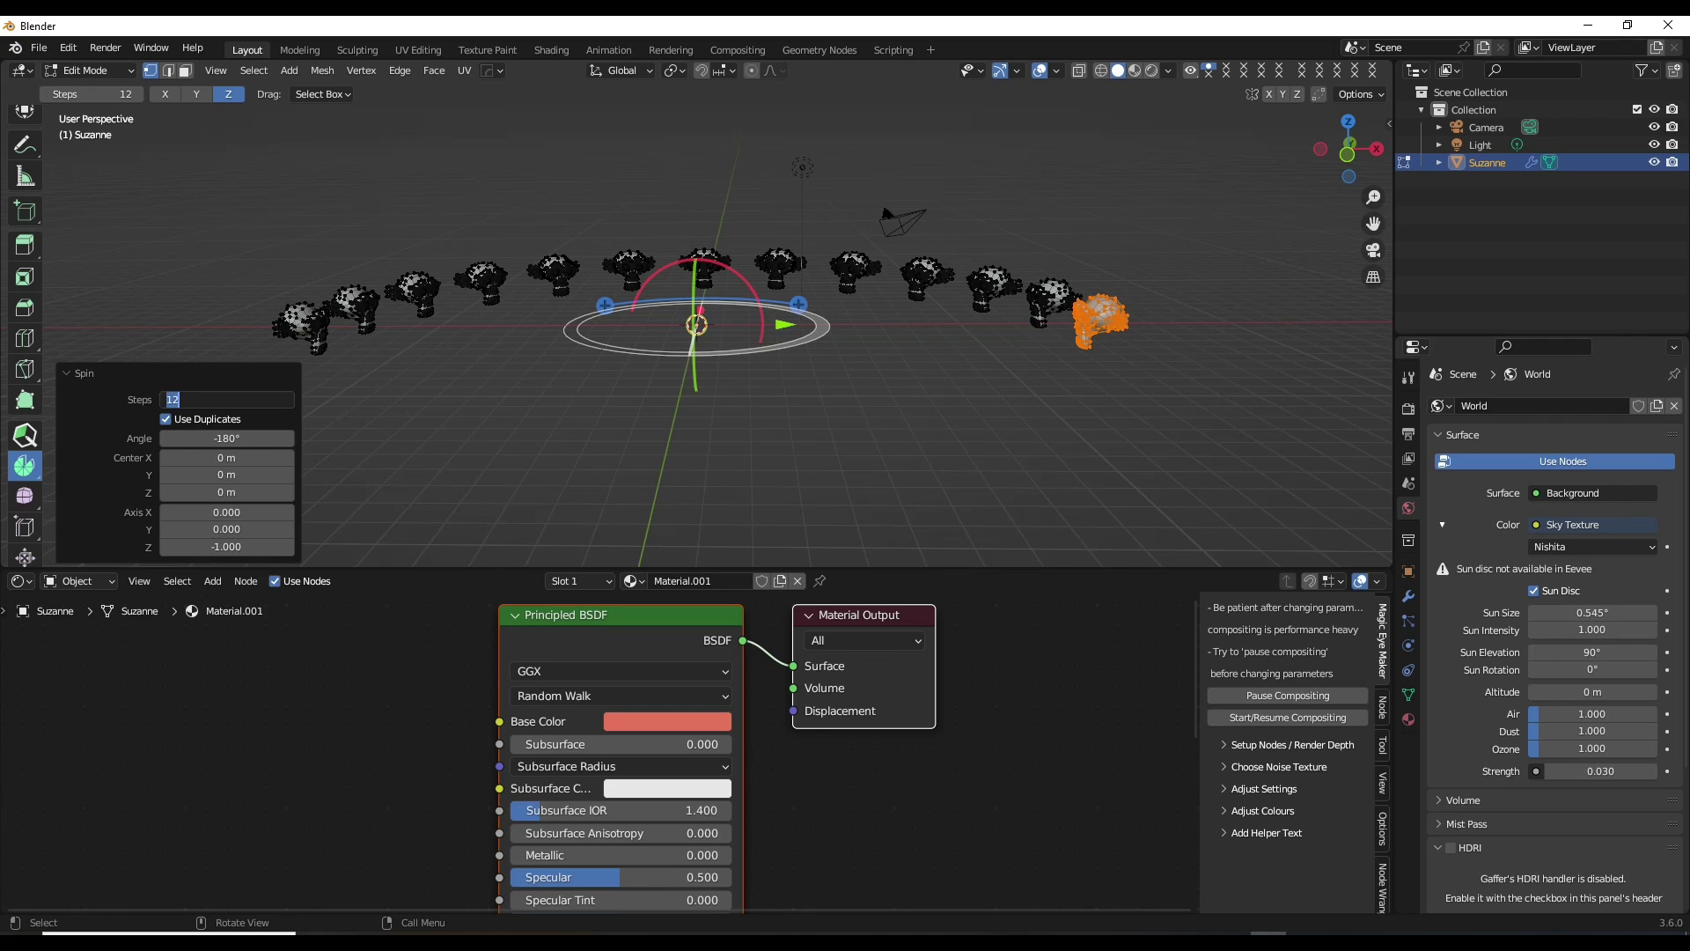
{"action": "type", "text": "15"}
Return to Object Mode and lock the camera to the view.
{"action": "left_click", "coordinate": [88, 71]}
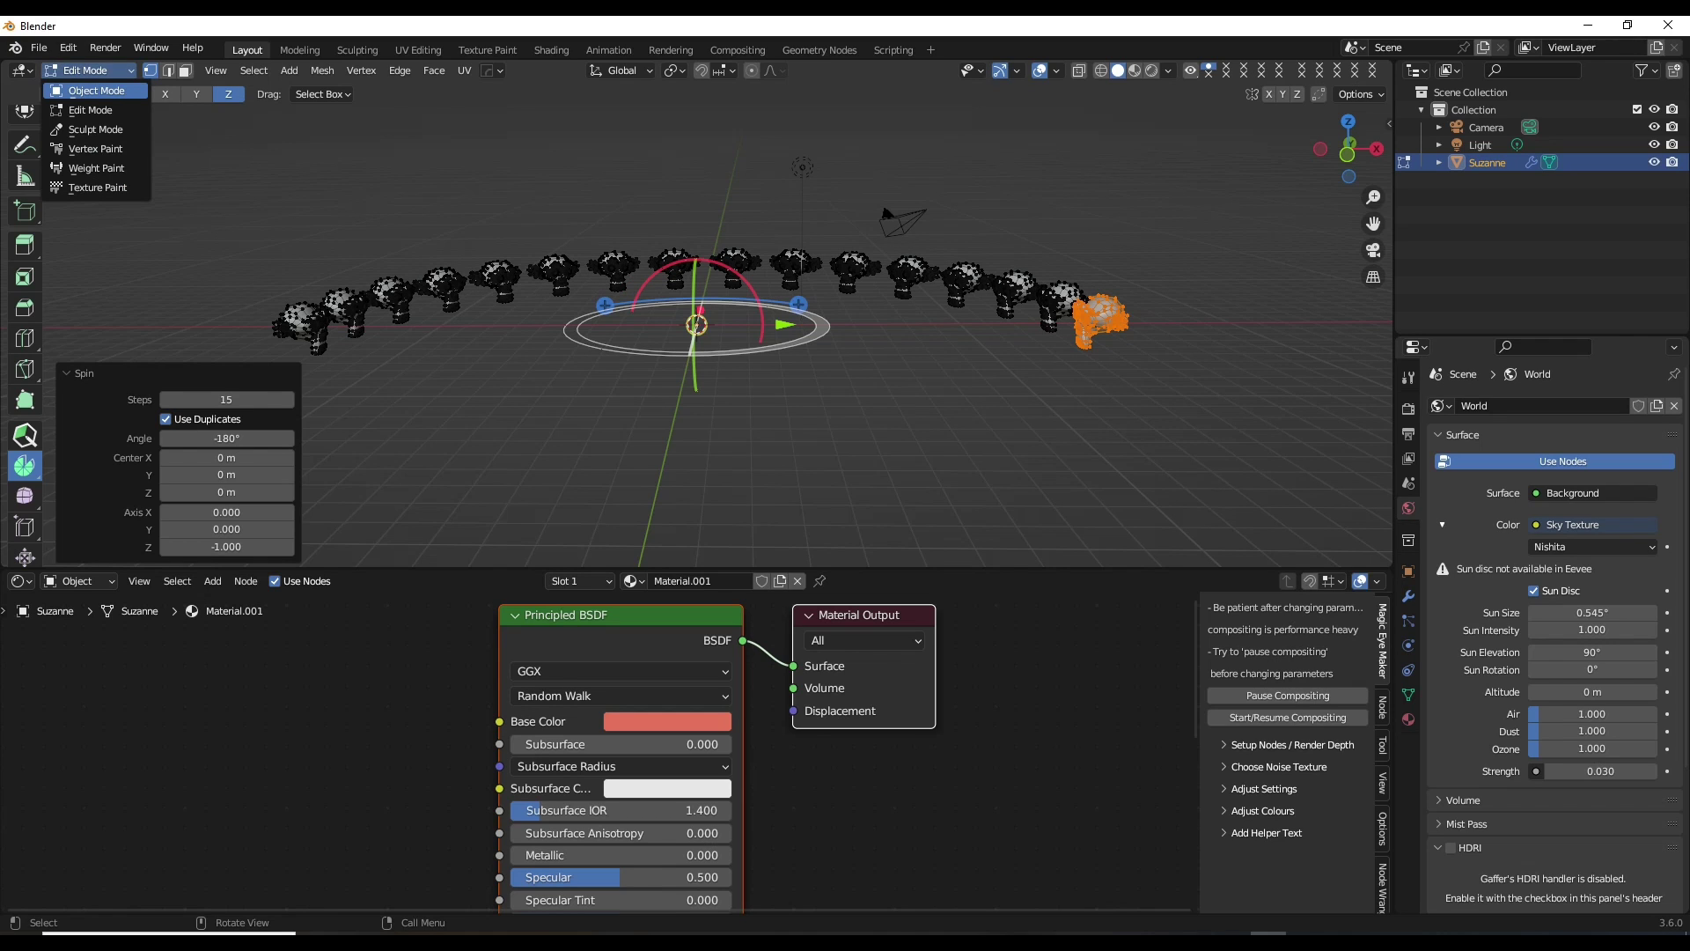
{"action": "left_click", "coordinate": [96, 90]}
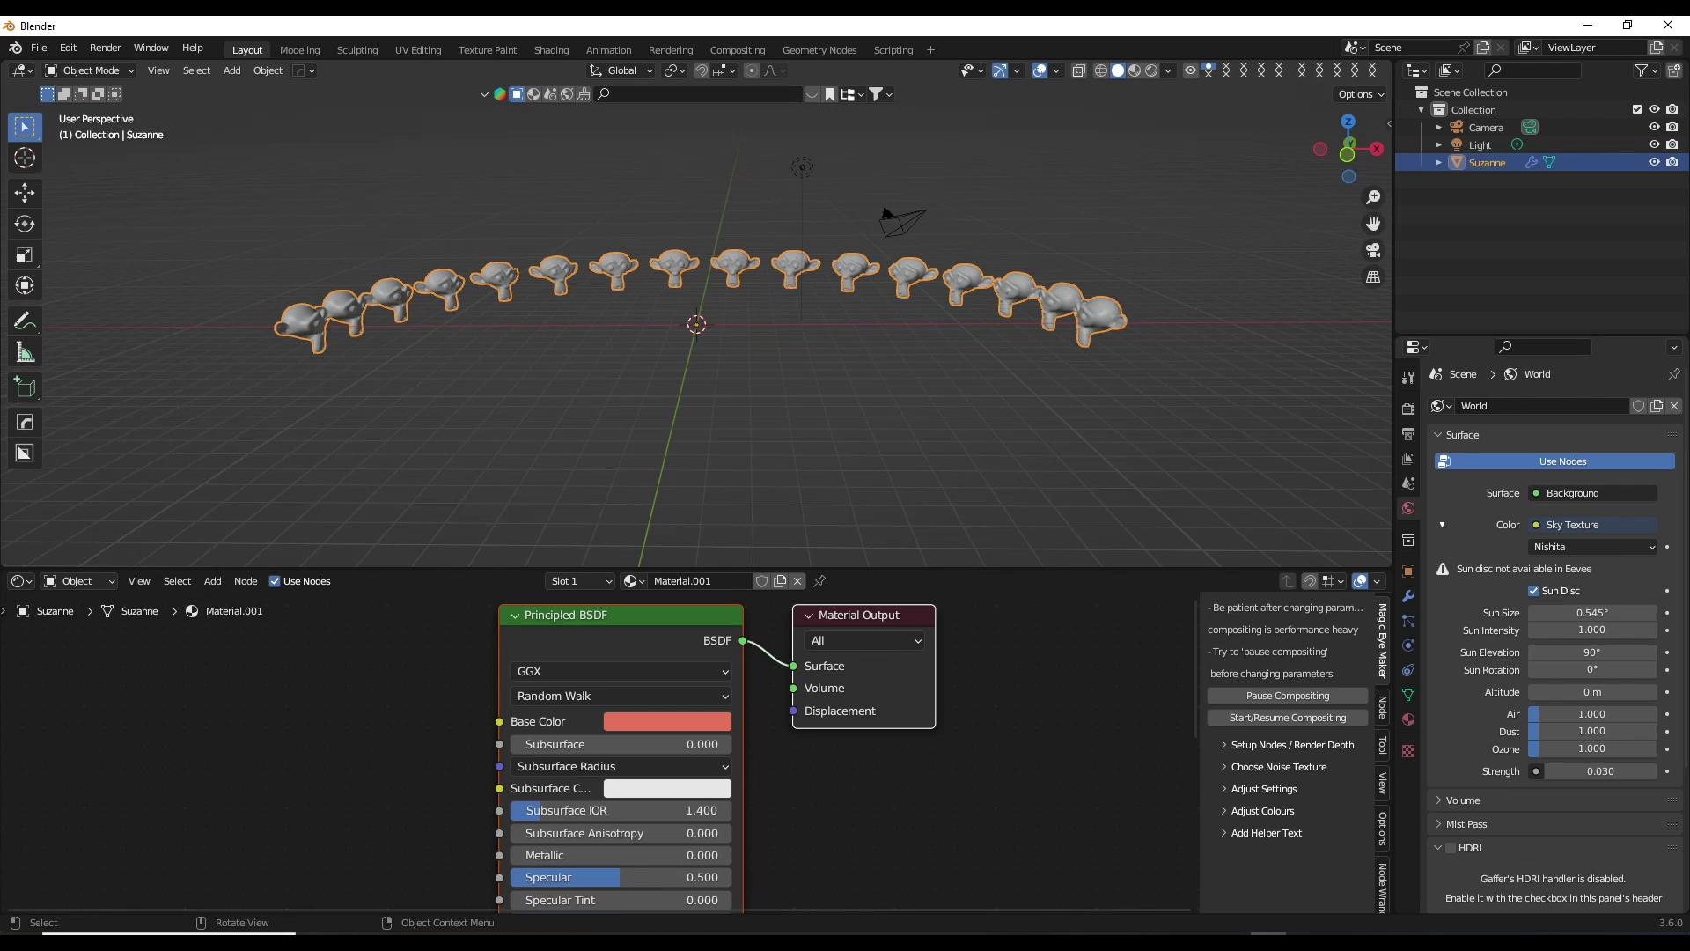
{"action": "key", "text": "n"}
{"action": "left_click", "coordinate": [1283, 338]}
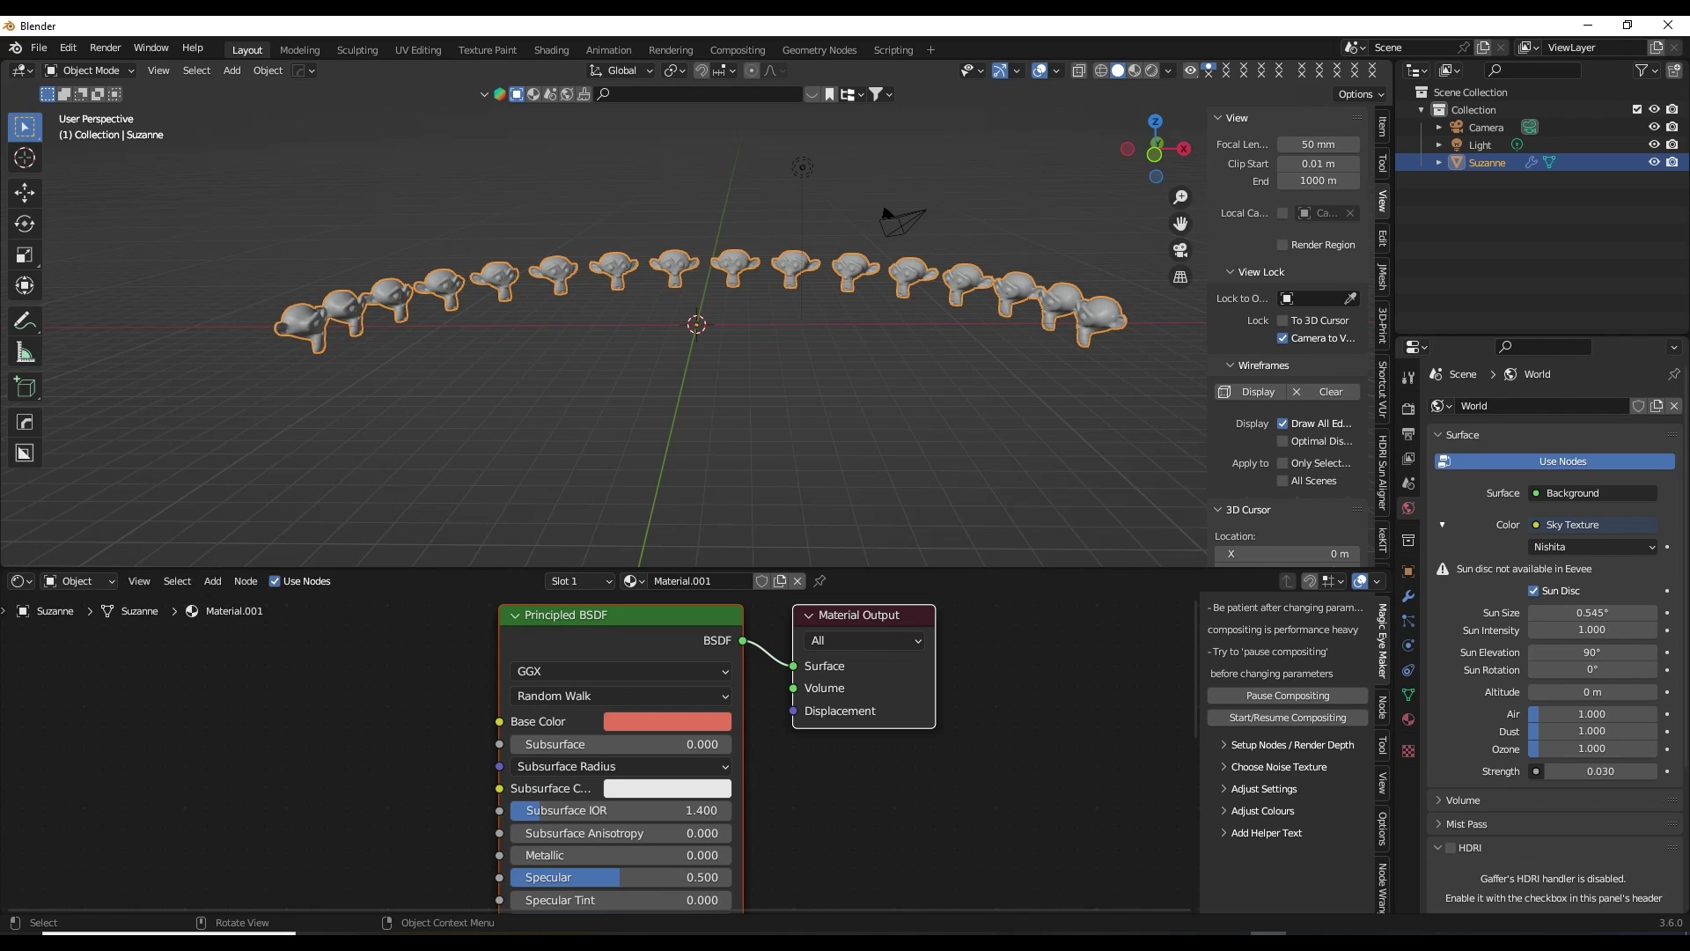
Move the light in the top orthographic view about -4.1 m in X and -0.98 m in Y, over the world origin.
{"action": "left_click", "coordinate": [1480, 145]}
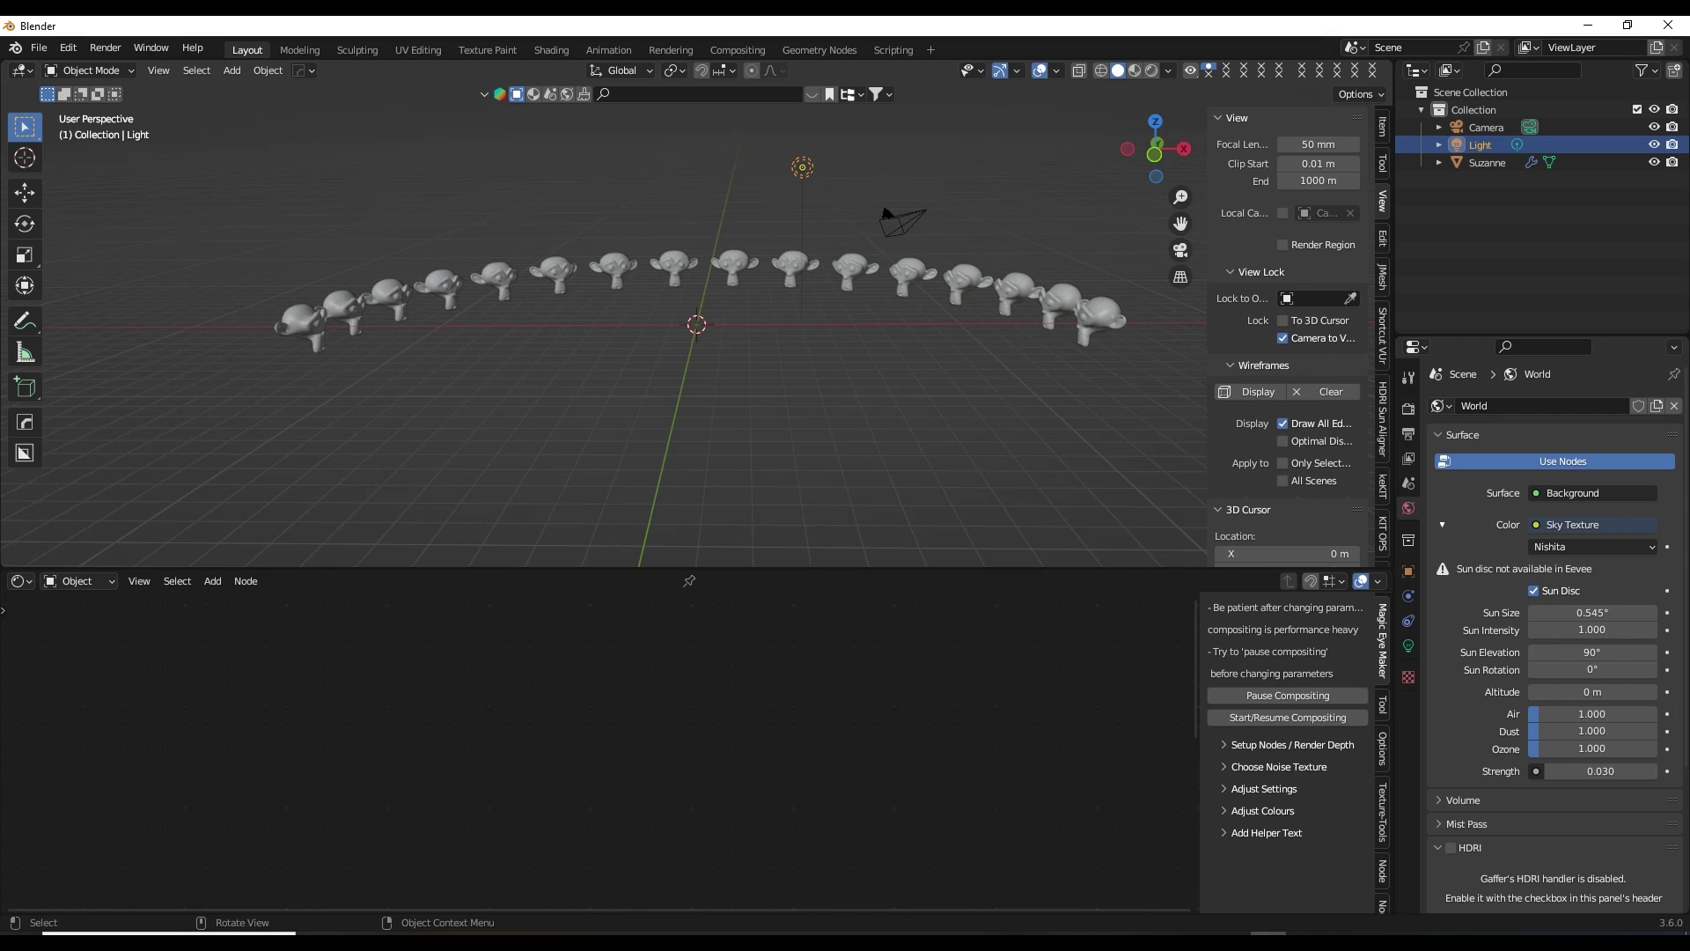
{"action": "key", "text": "KP_5"}
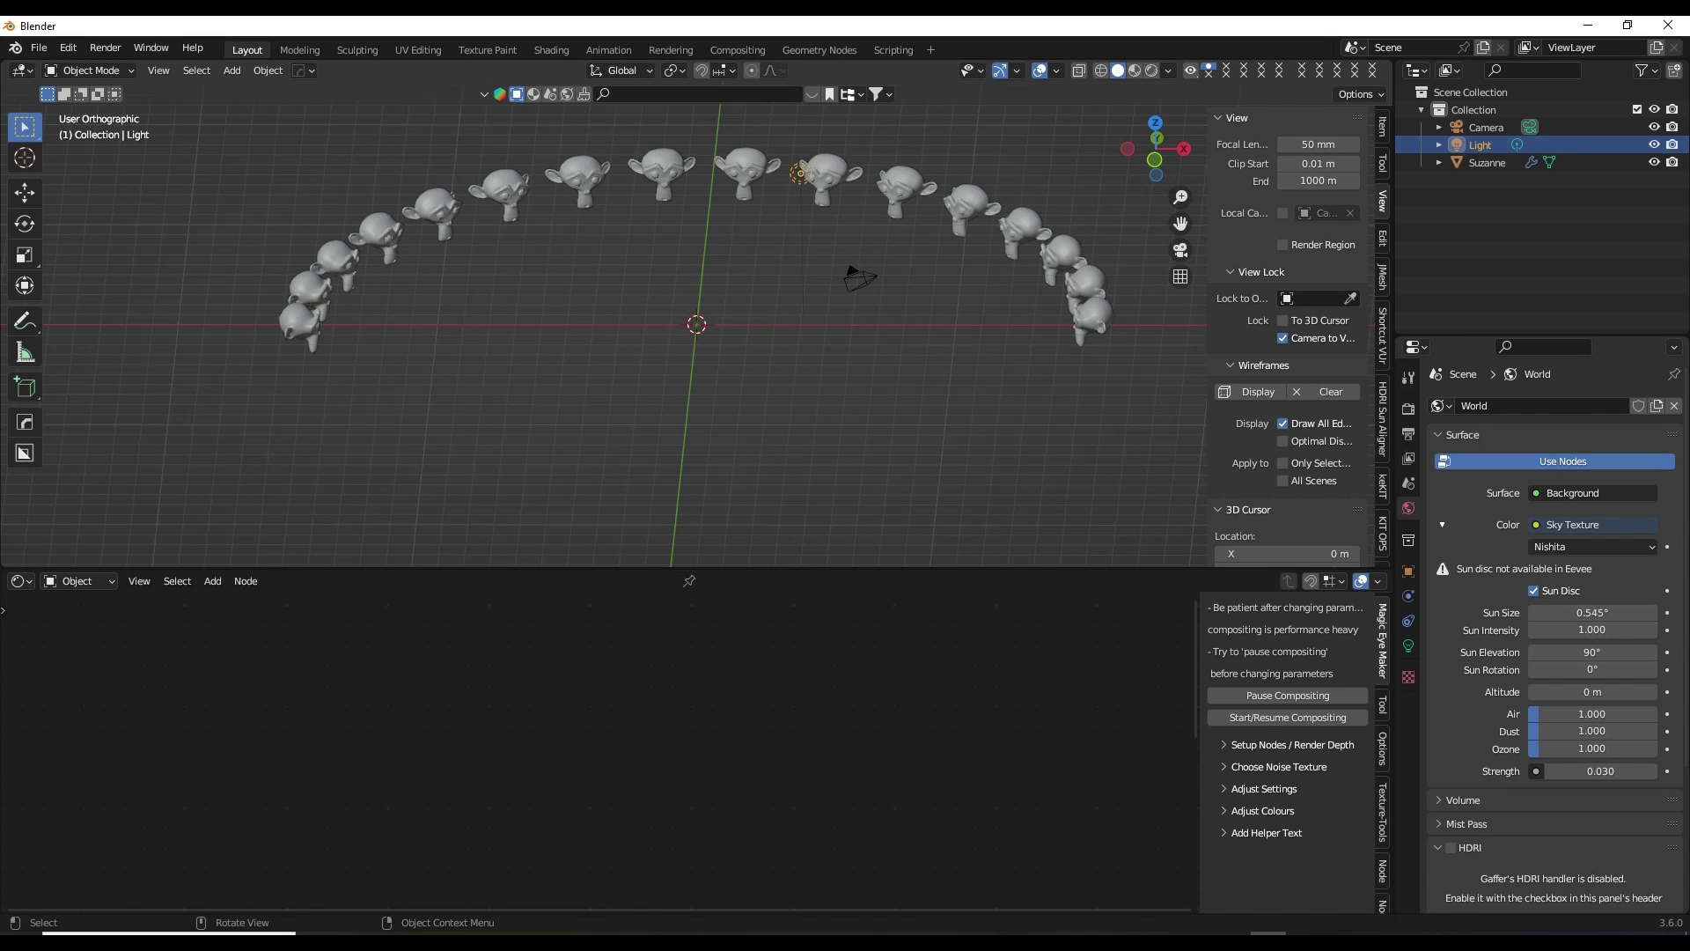
{"action": "key", "text": "KP_7"}
{"action": "scroll", "coordinate": [696, 324], "scroll_direction": "down", "scroll_amount": 2}
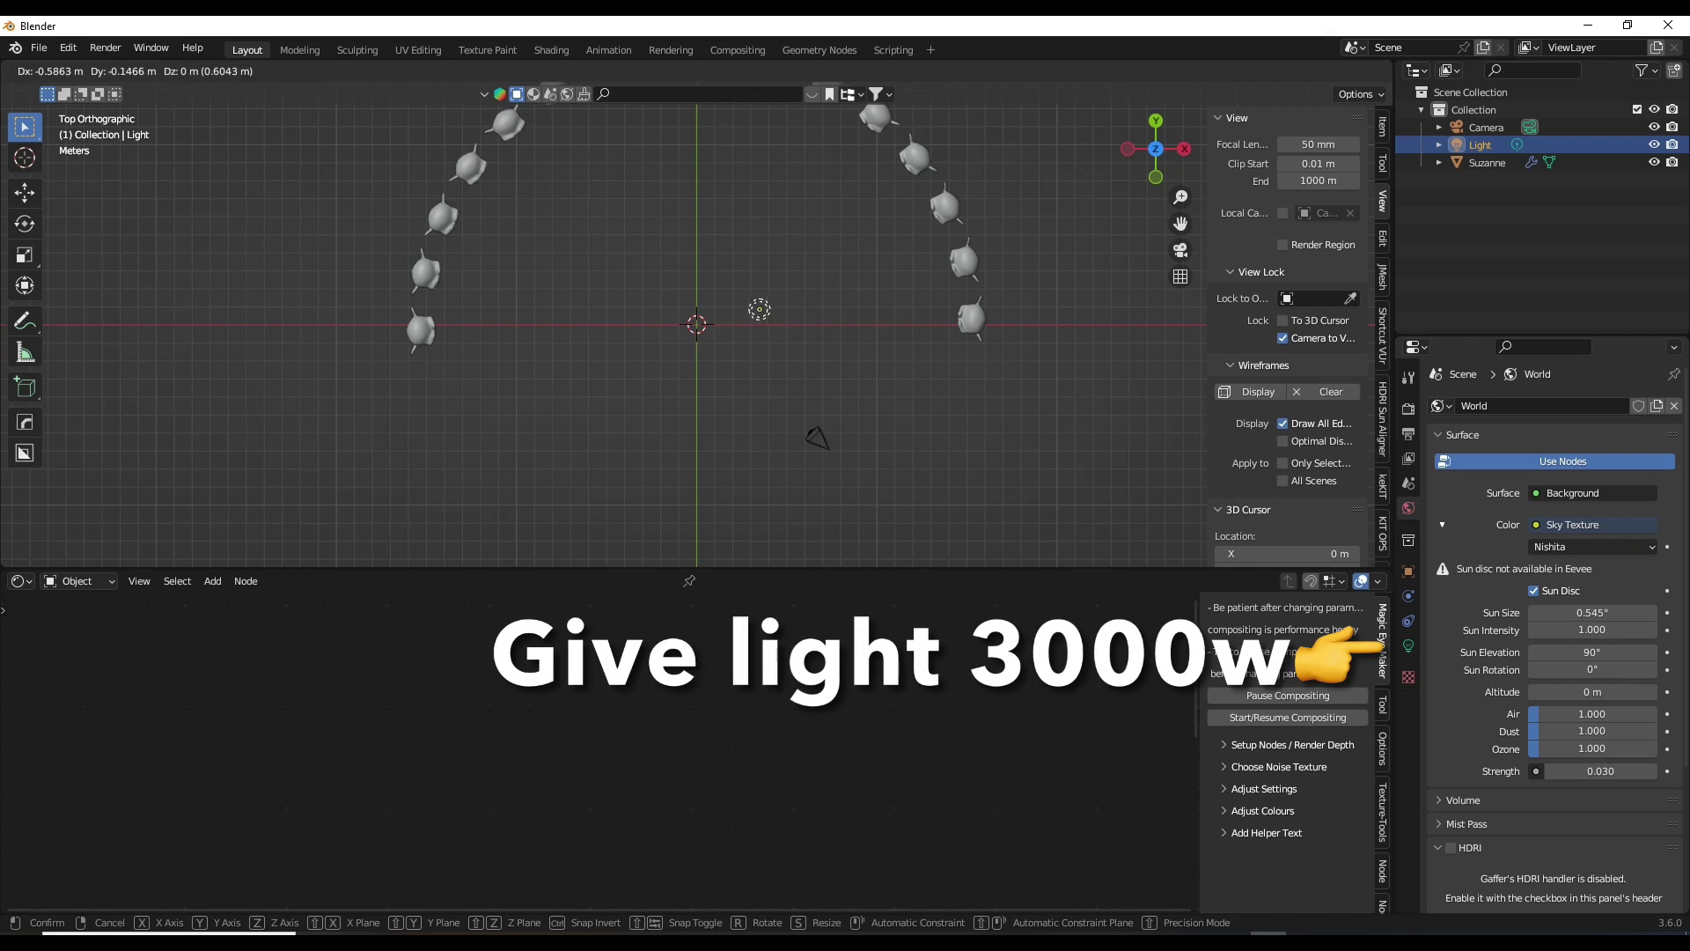
{"action": "key", "text": "g"}
{"action": "key", "text": "Return"}
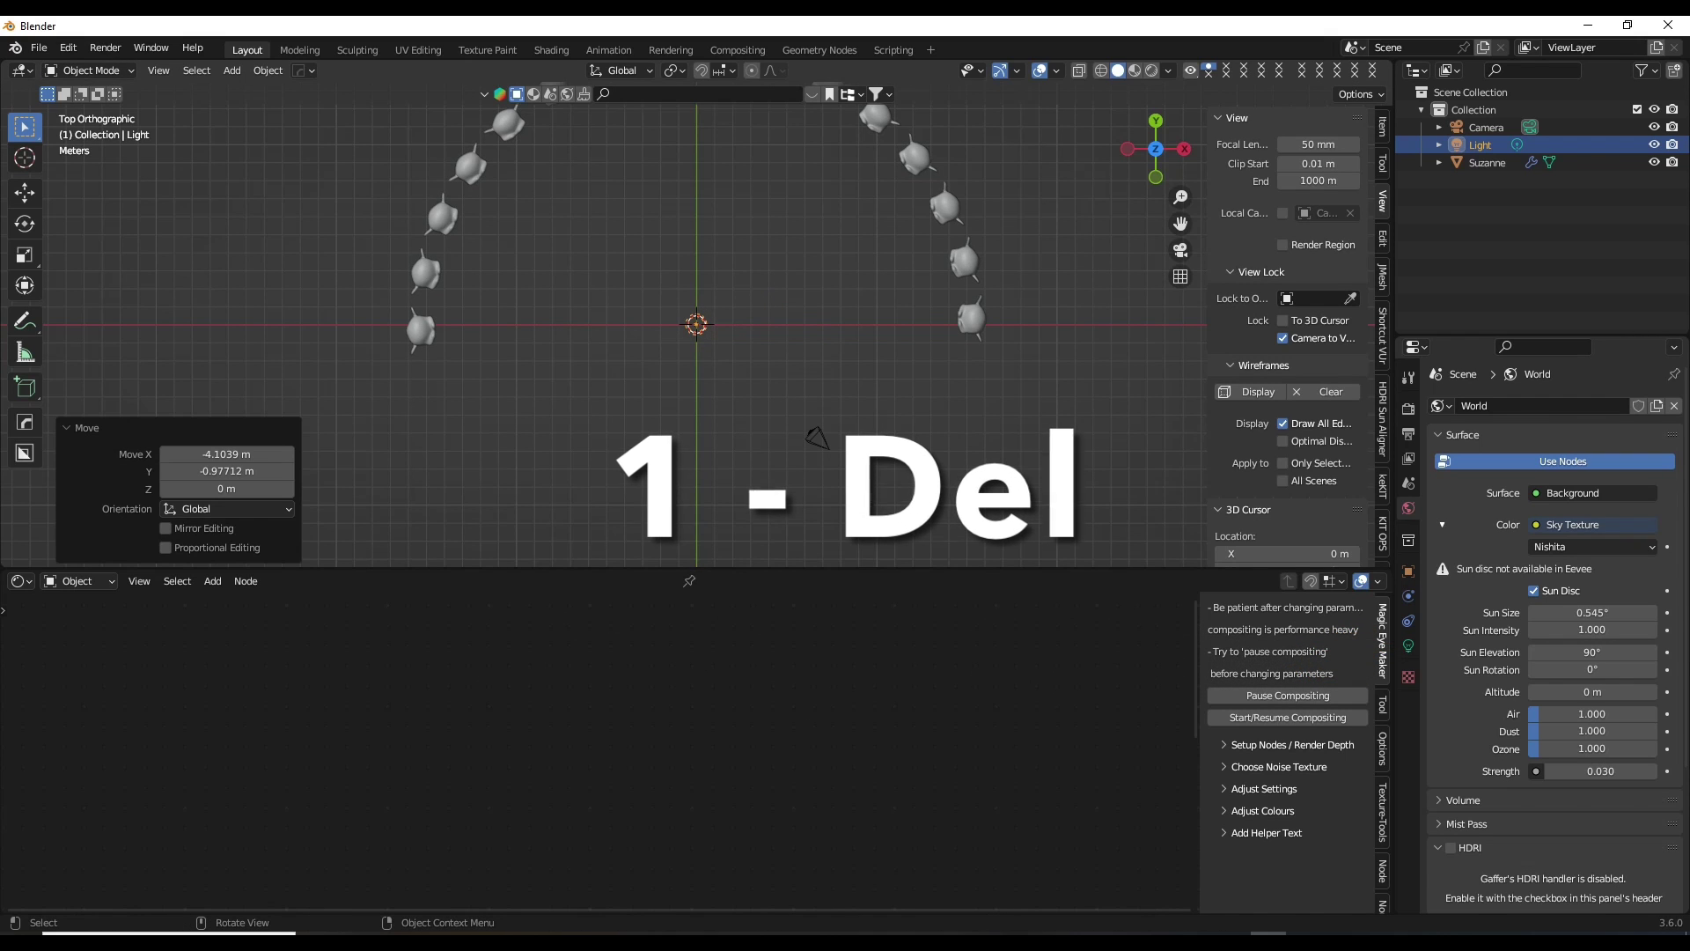
Align the camera to the front view of the monkey arc and bring it closer so the middle monkeys fill the frame.
{"action": "key", "text": "KP_1"}
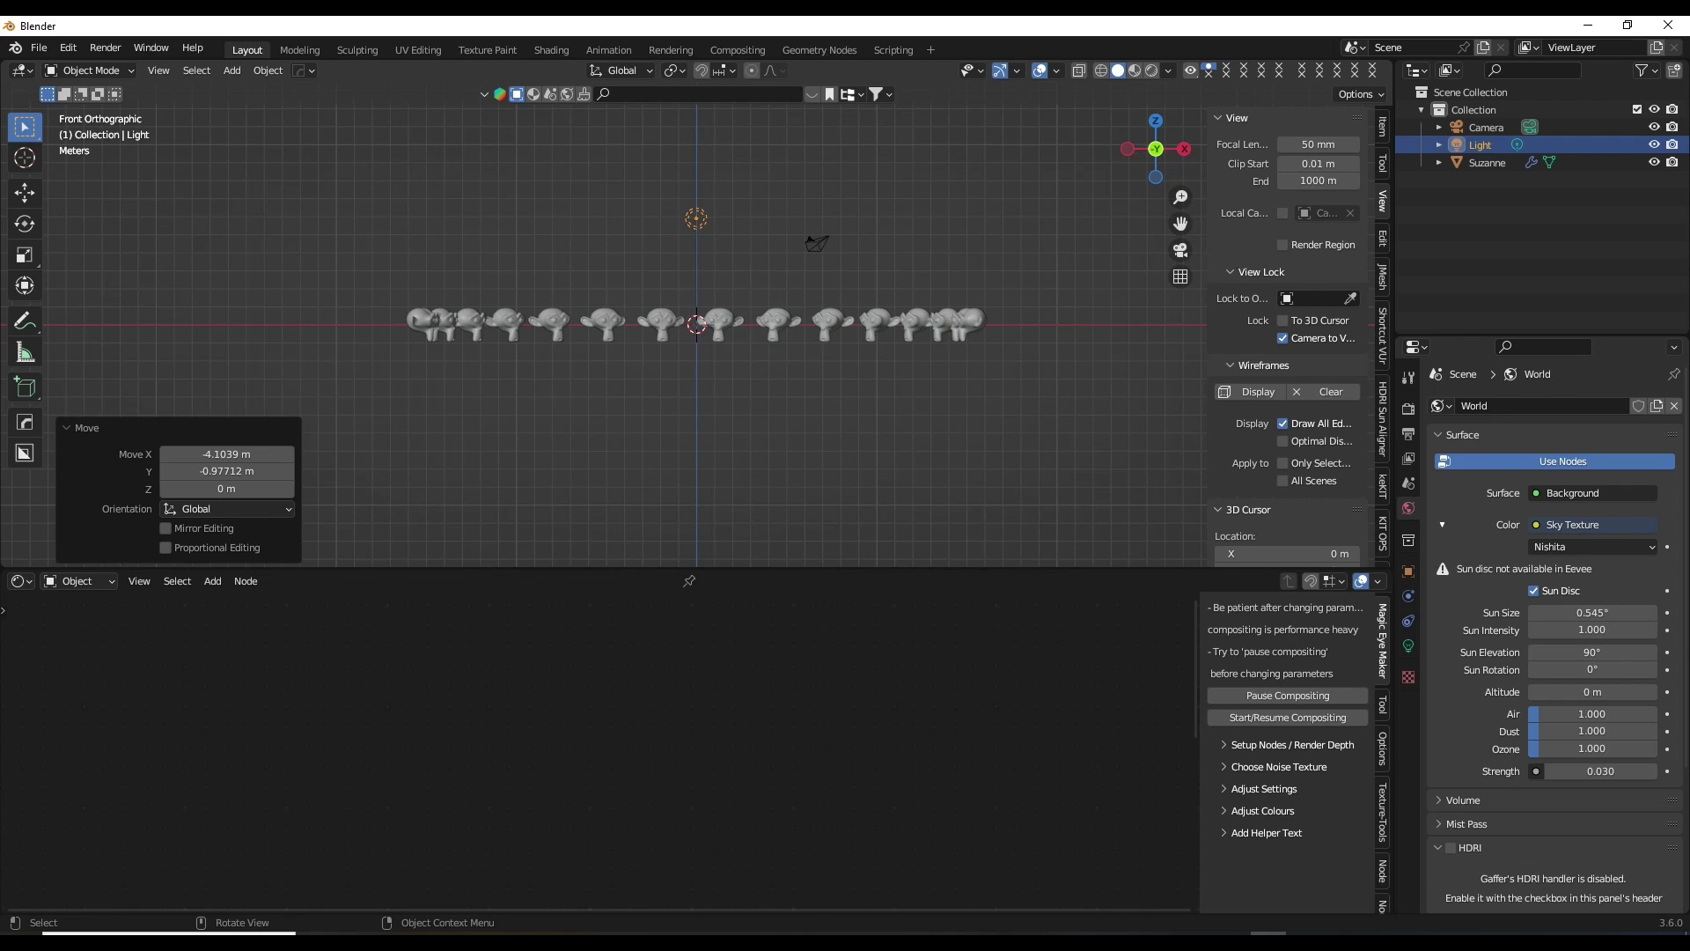
{"action": "left_click", "coordinate": [604, 324]}
{"action": "middle_click_drag", "start_coordinate": [604, 324], "coordinate": [609, 322]}
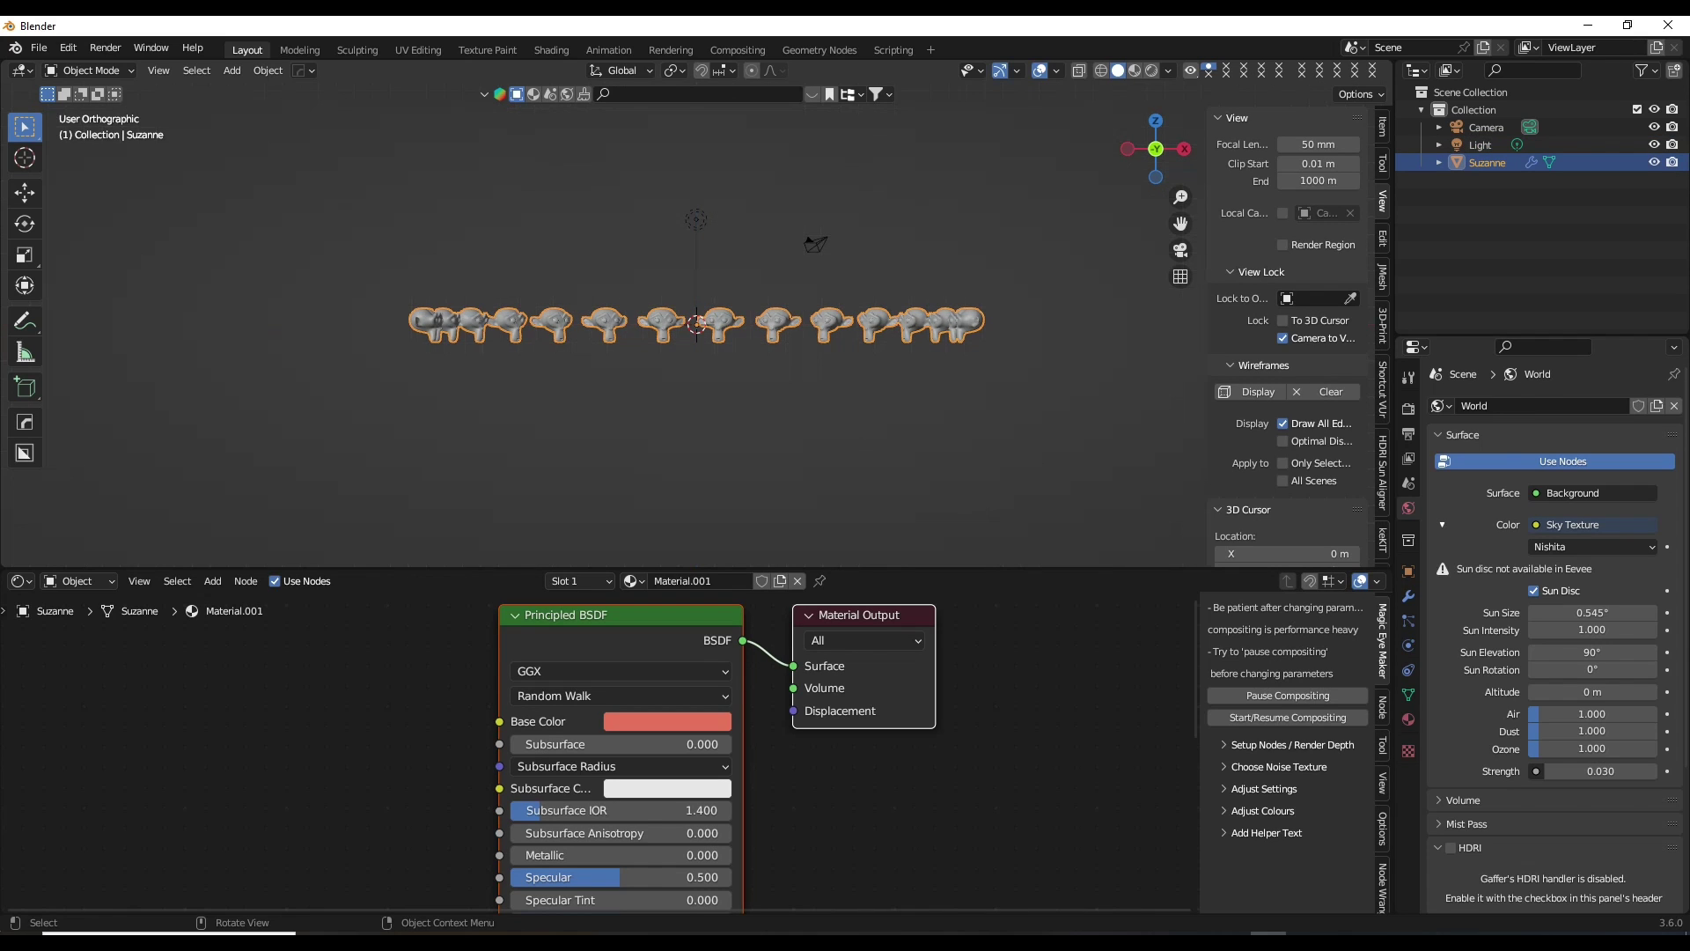
{"action": "key", "text": "KP_1"}
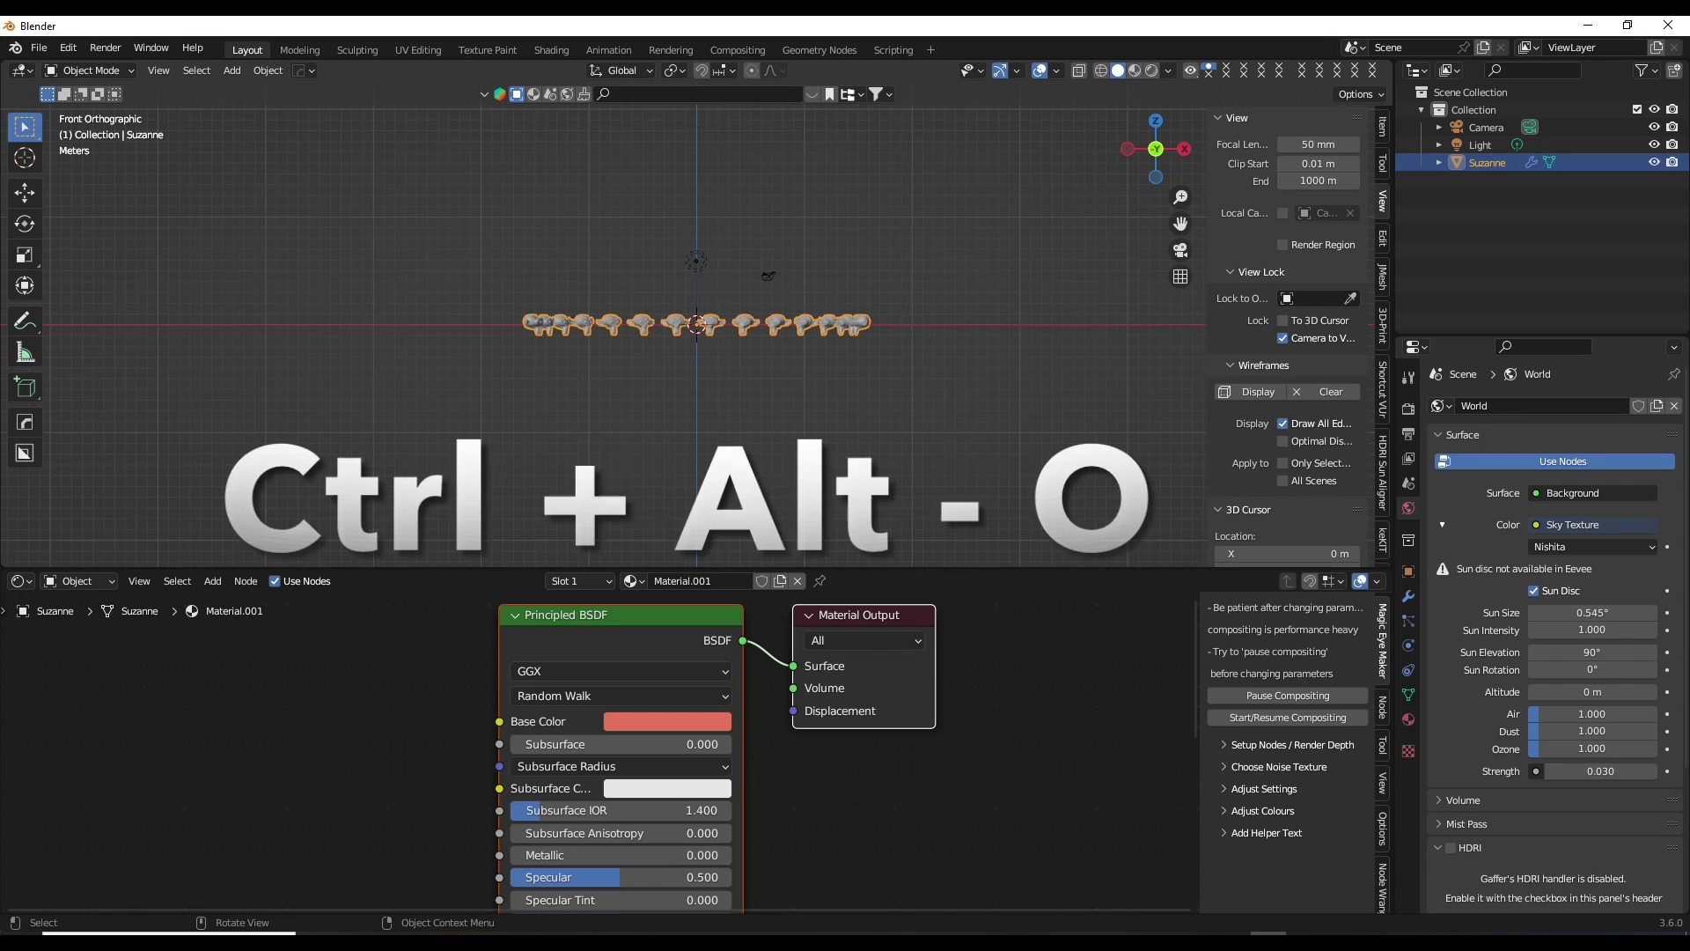
{"action": "key", "text": "KP_0"}
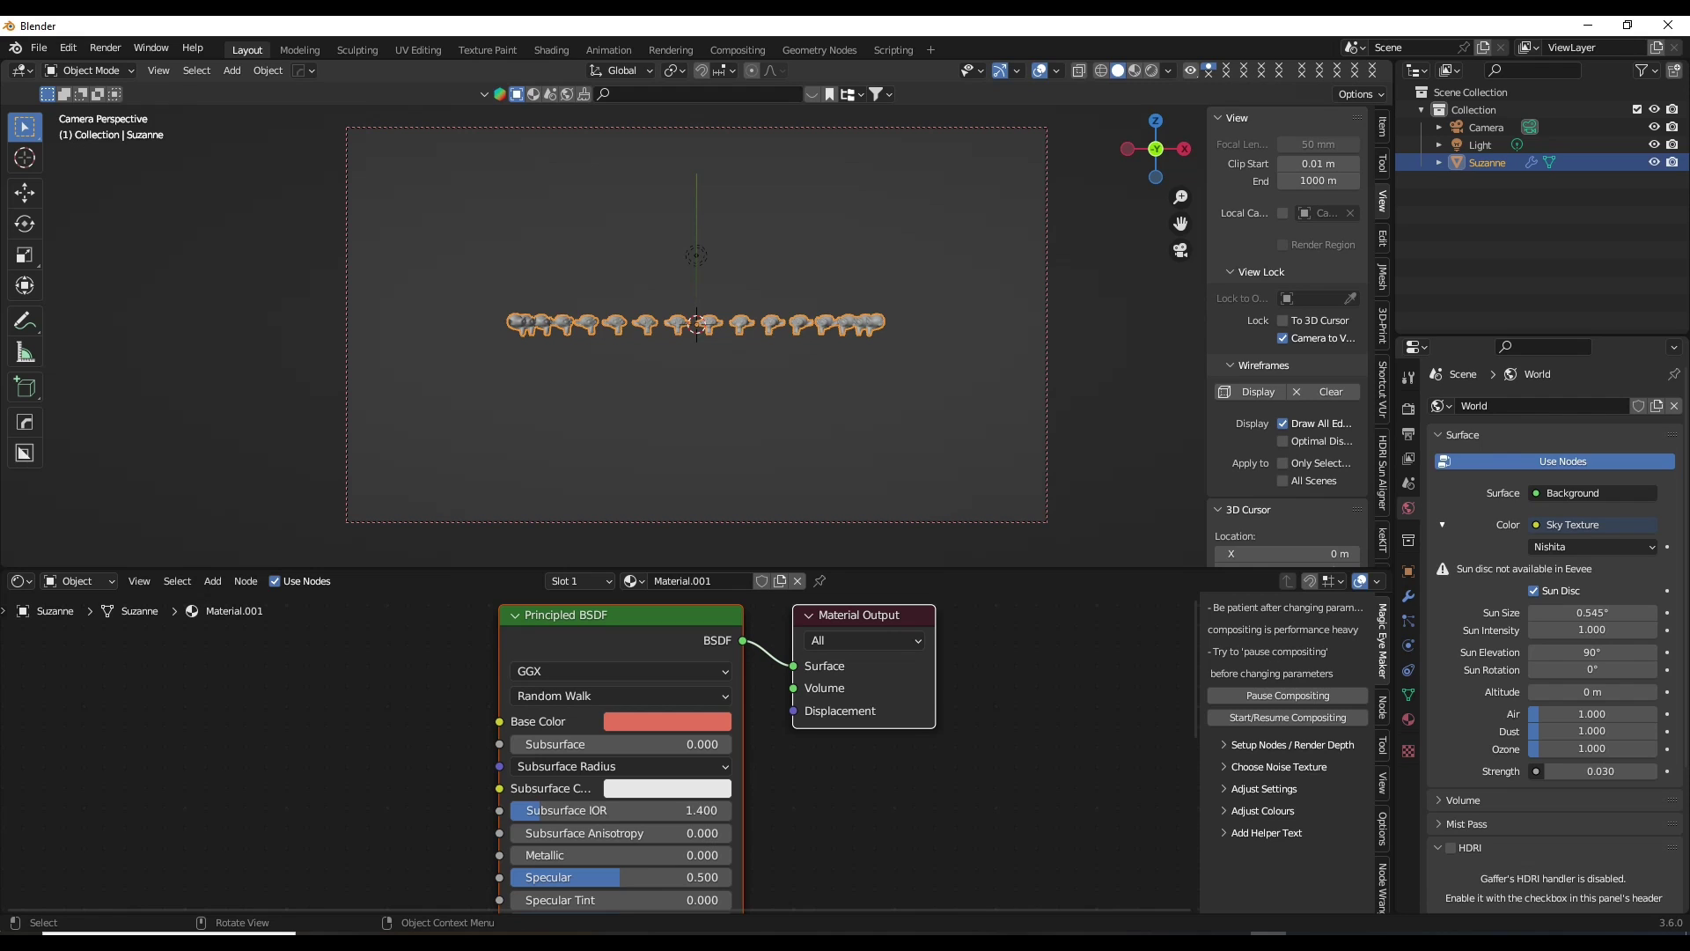
{"action": "scroll", "coordinate": [696, 324], "scroll_direction": "up", "scroll_amount": 6}
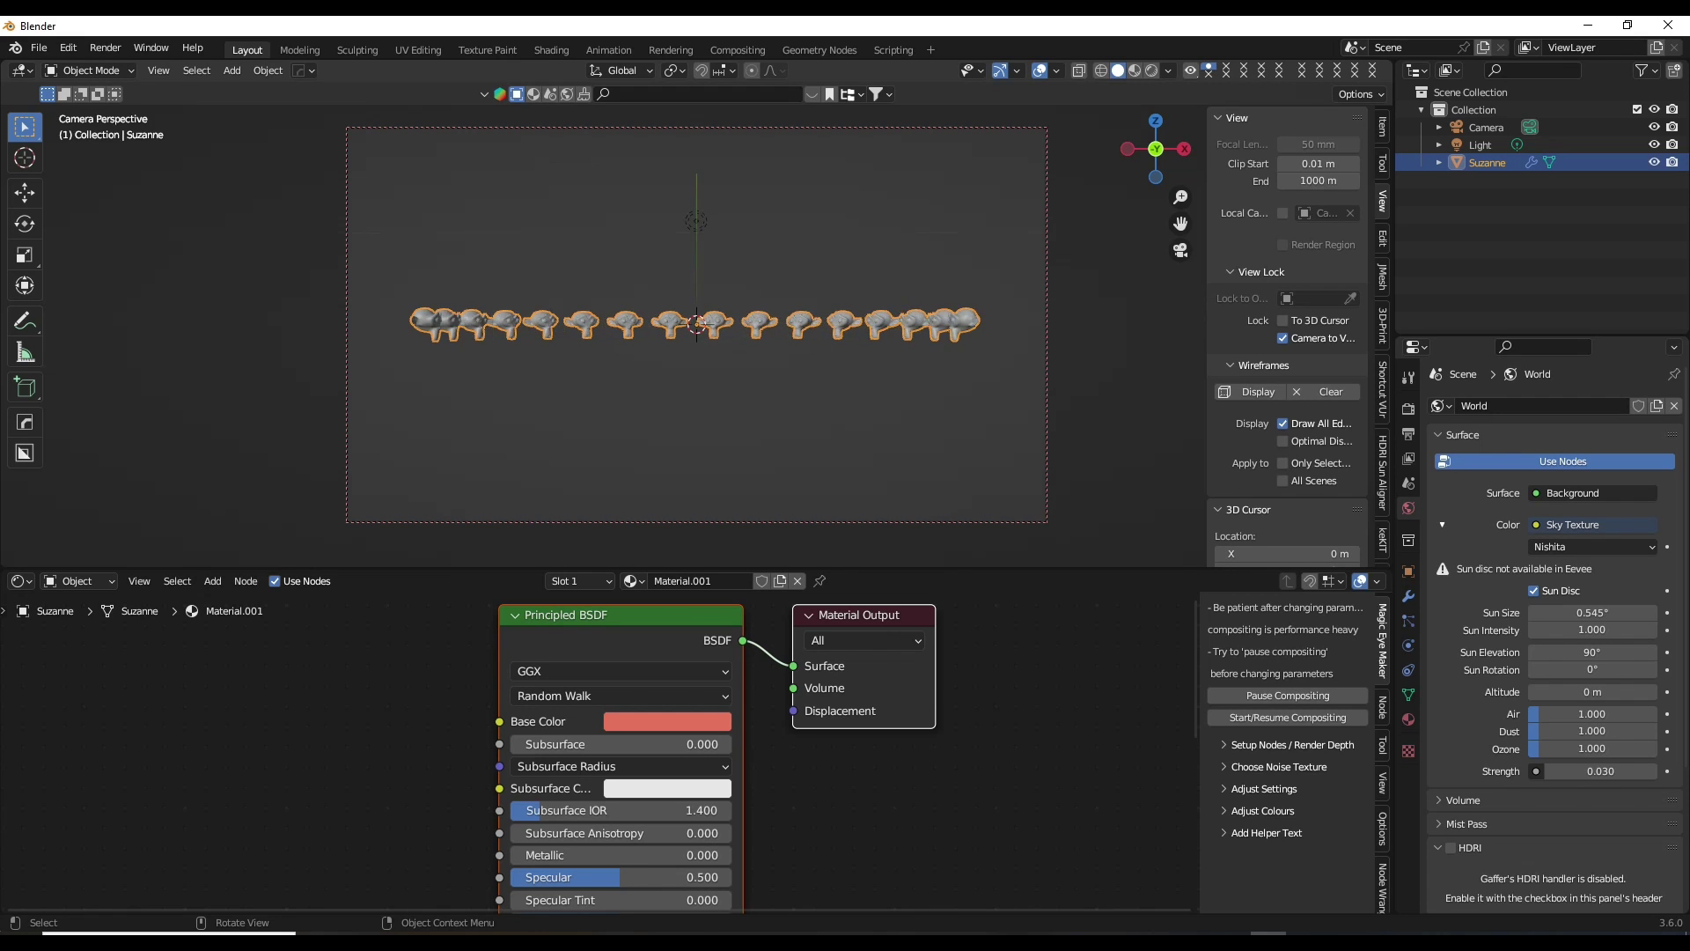
{"action": "scroll", "coordinate": [696, 324], "scroll_direction": "up", "scroll_amount": 8}
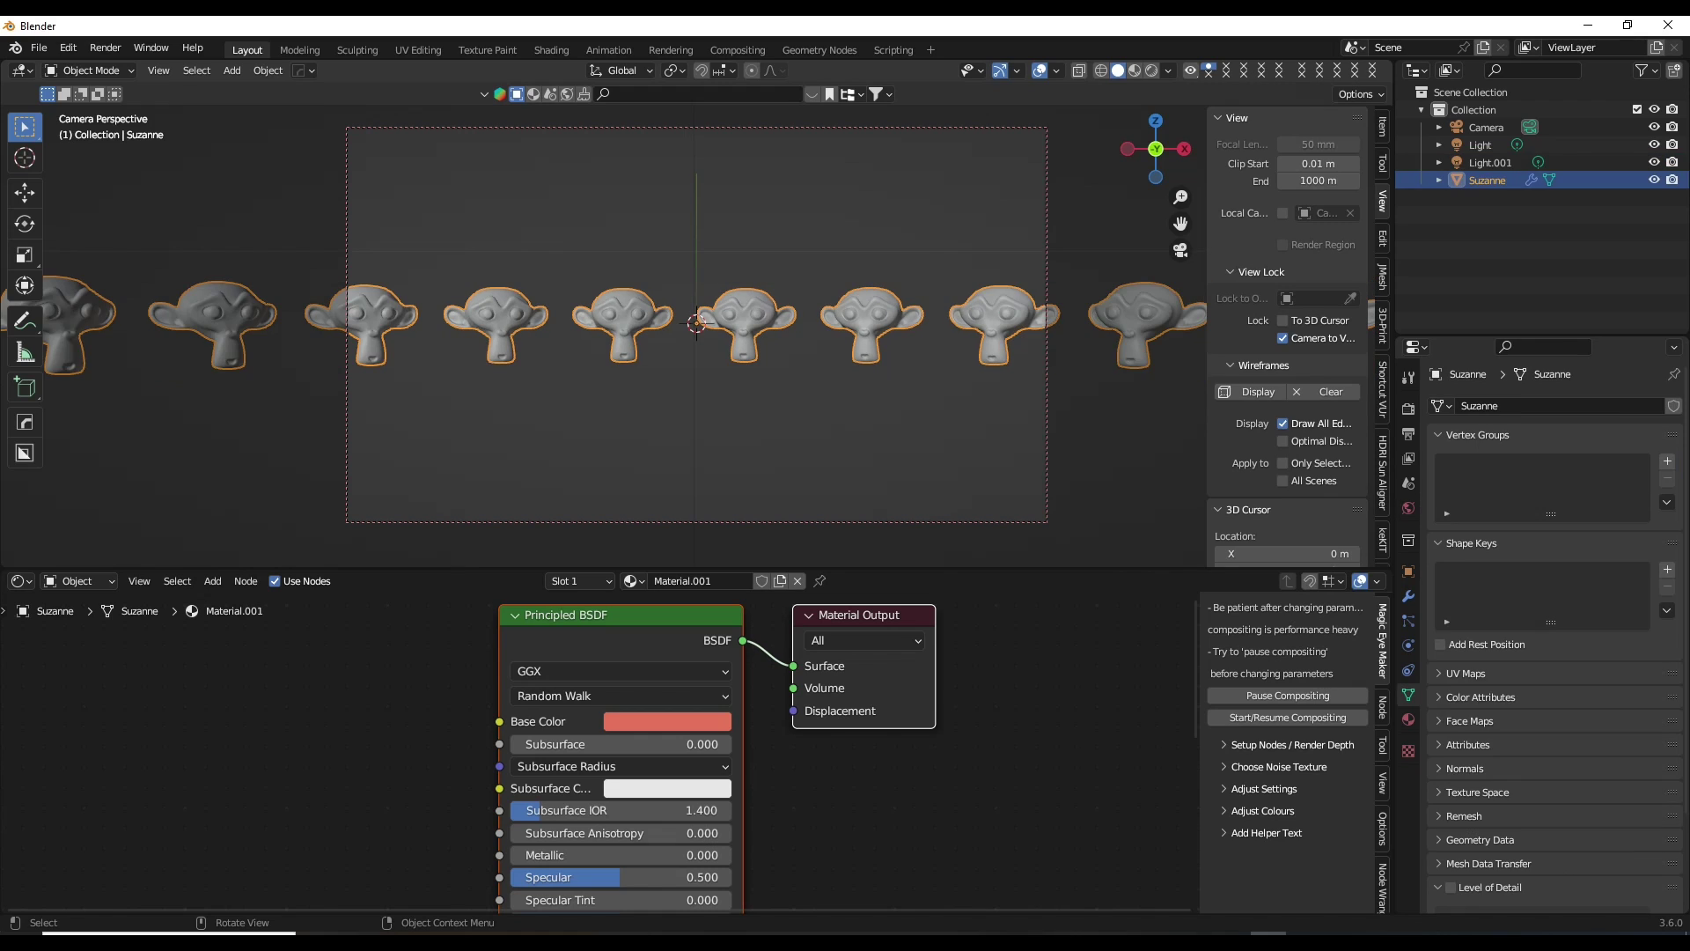
Render the current frame from the camera and view the whole rendered image.
{"action": "key", "text": "F12"}
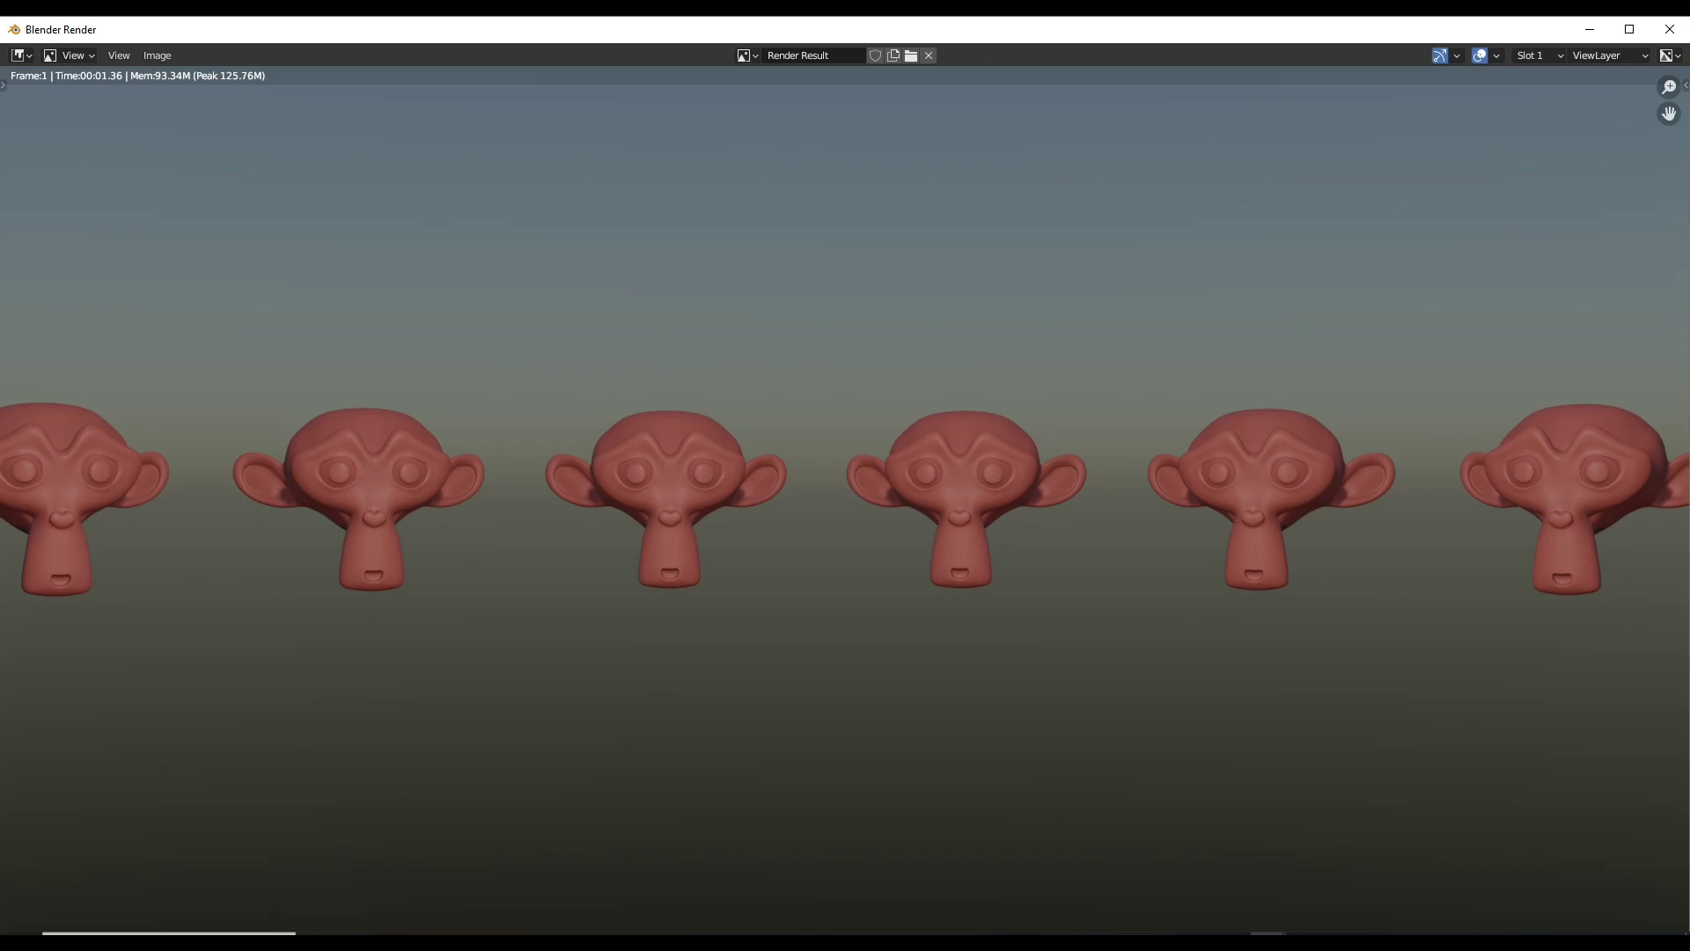
{"action": "scroll", "coordinate": [845, 502], "scroll_direction": "down", "scroll_amount": 2}
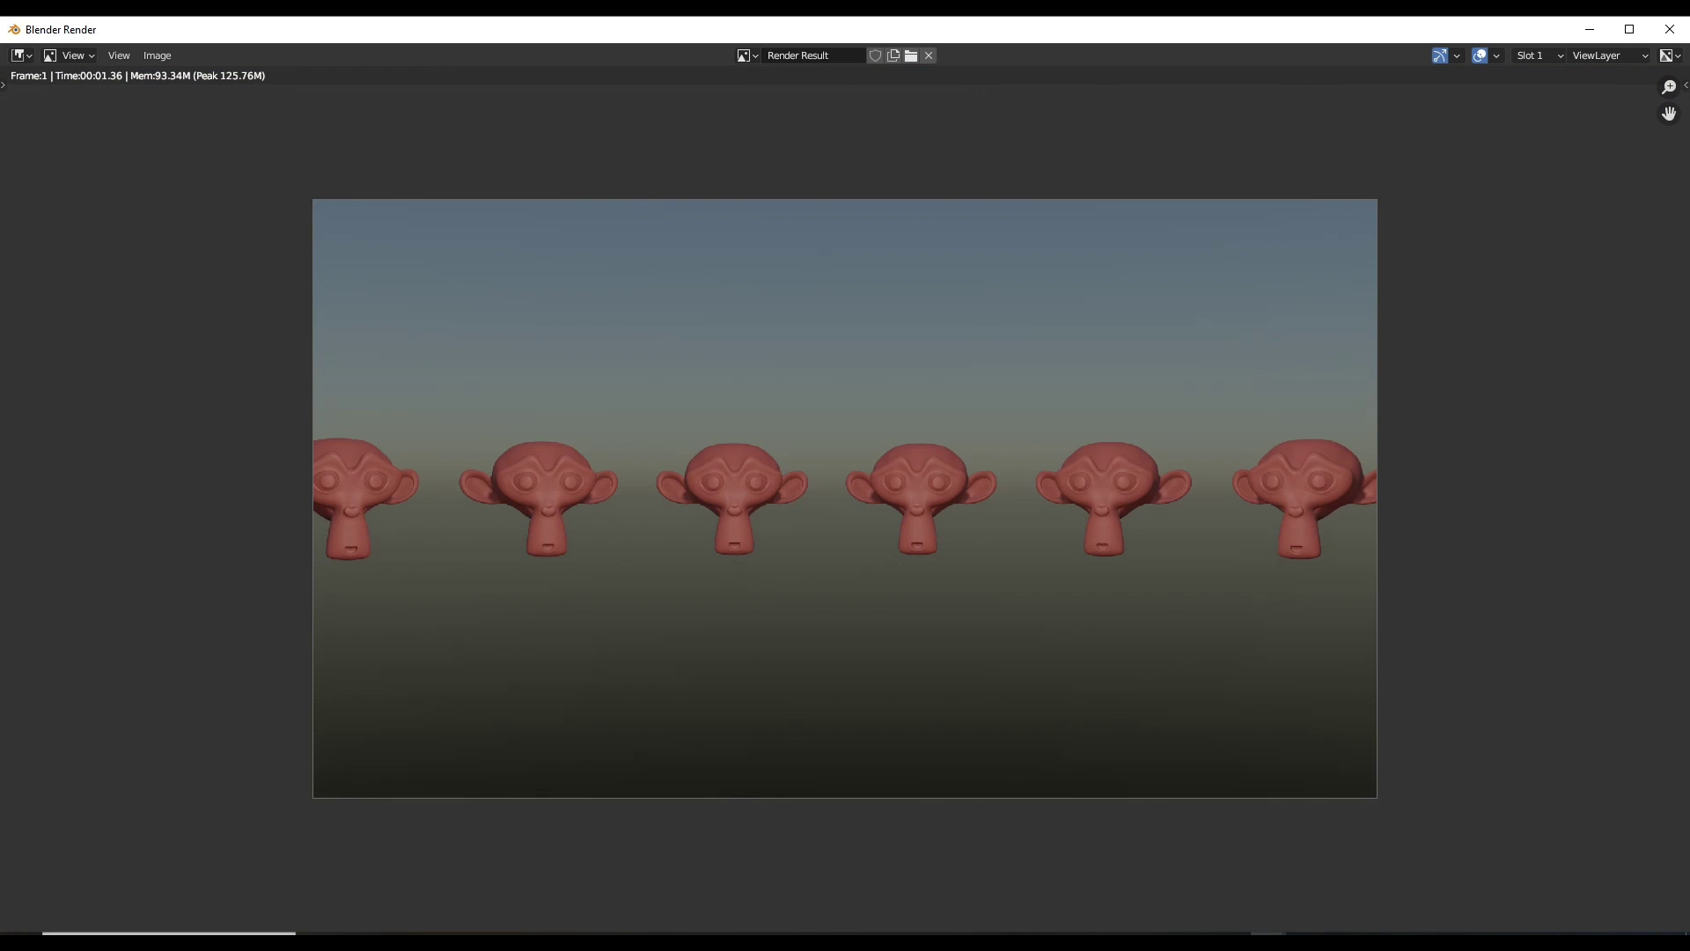